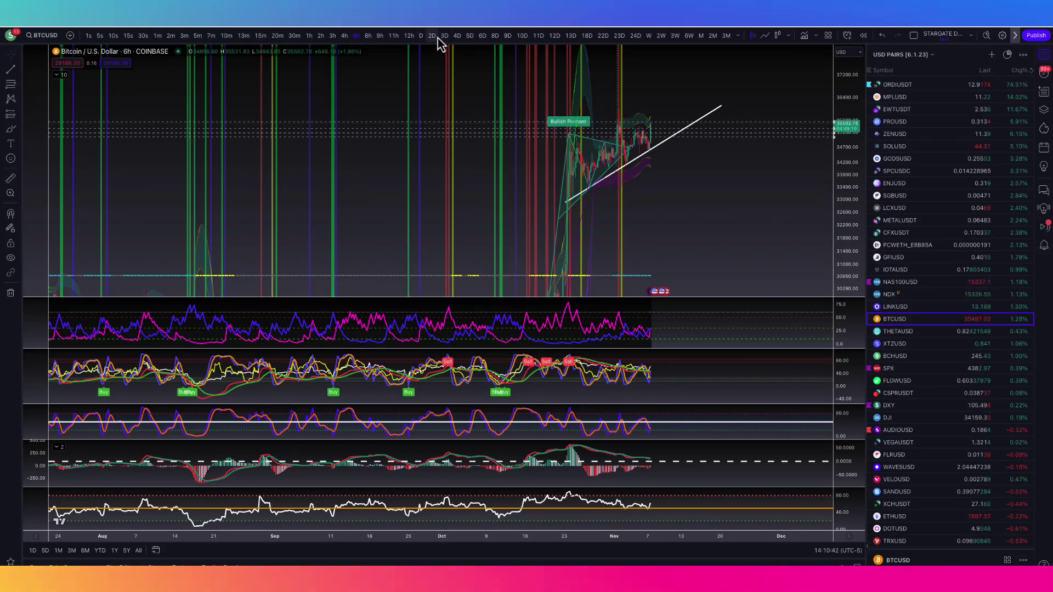
Change the BTCUSD chart from 6-hour to 2-day and pan to show 2022 through late 2023
{"action": "left_click", "coordinate": [433, 36]}
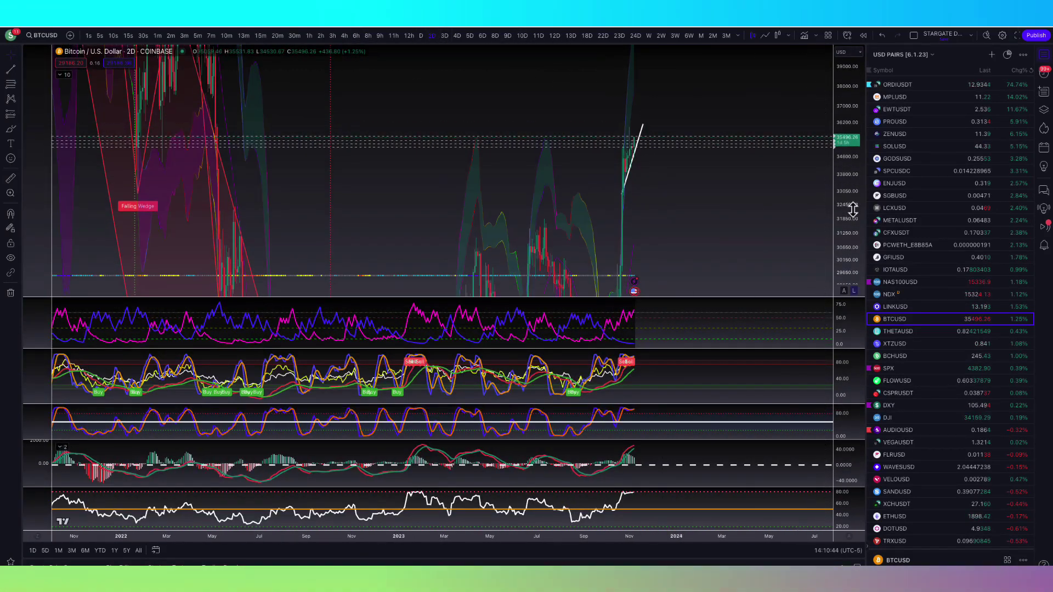
{"action": "scroll", "coordinate": [611, 212], "scroll_direction": "up", "scroll_amount": 2}
{"action": "left_click_drag", "start_coordinate": [611, 211], "coordinate": [701, 223]}
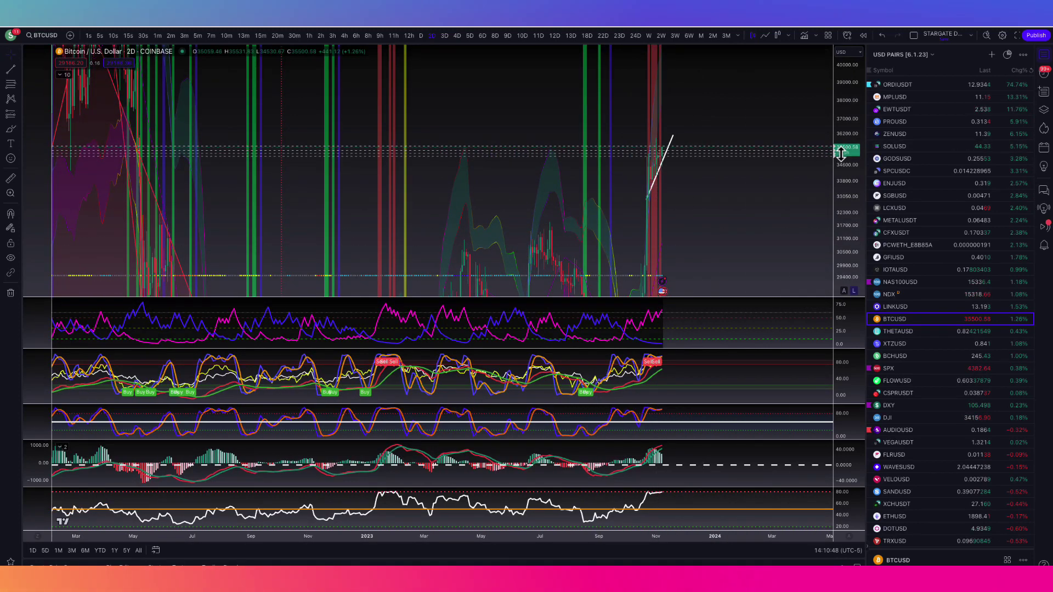
{"action": "mouse_move", "coordinate": [810, 27]}
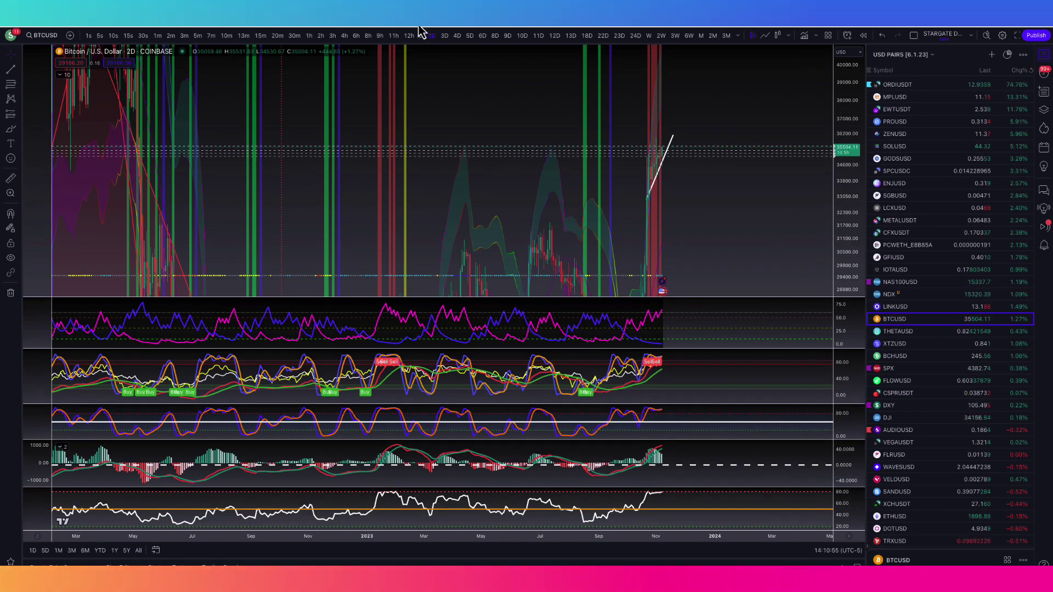
Switch to the US Dollar Index 10-minute chart and hide its Fib levels and grey fill
{"action": "key", "text": "ctrl+Tab"}
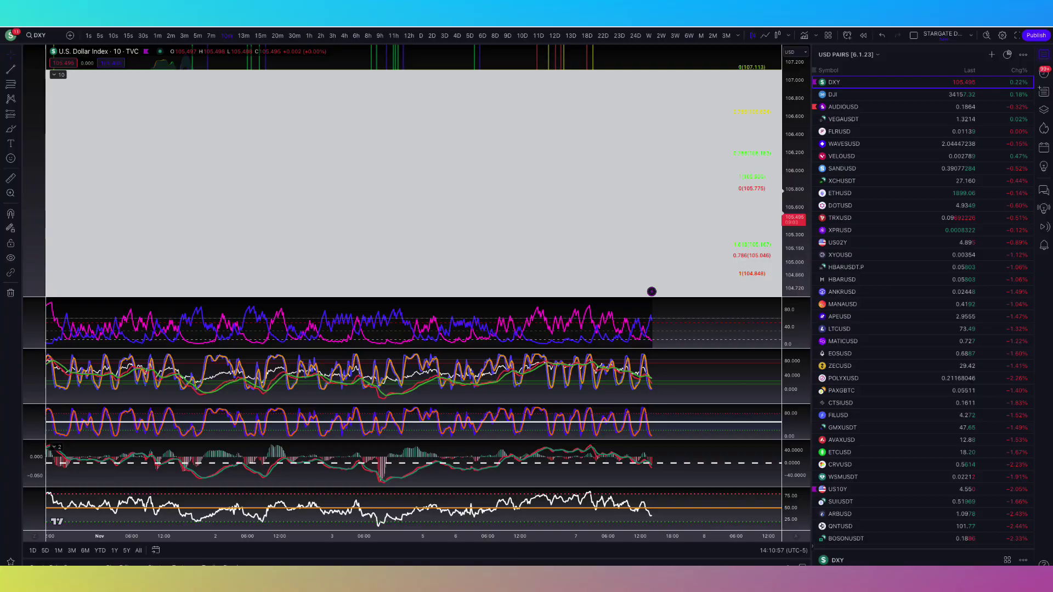
{"action": "key", "text": "ctrl+Tab"}
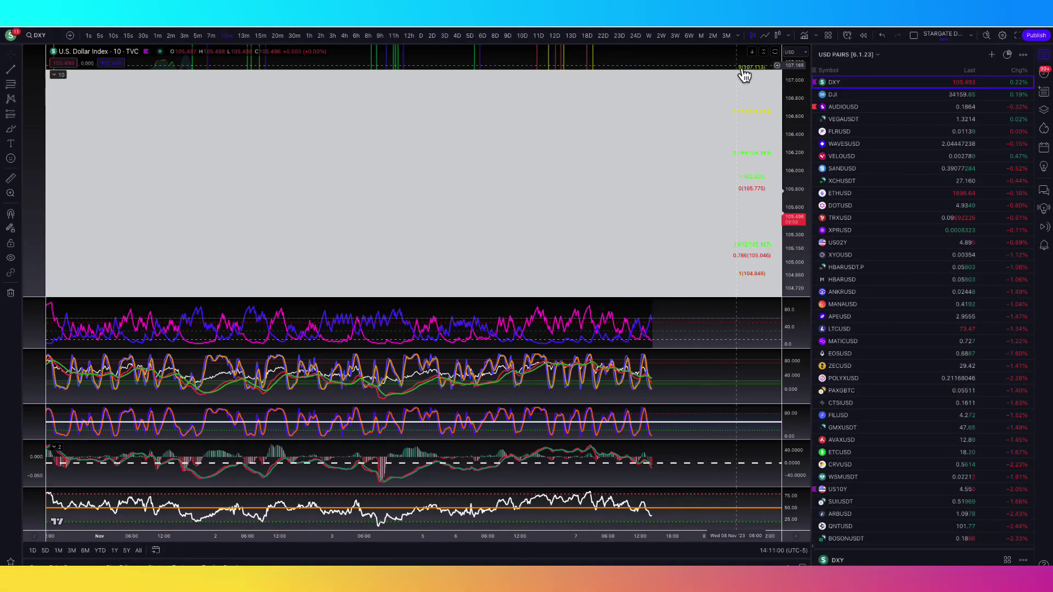
{"action": "right_click", "coordinate": [752, 68]}
{"action": "left_click", "coordinate": [793, 223]}
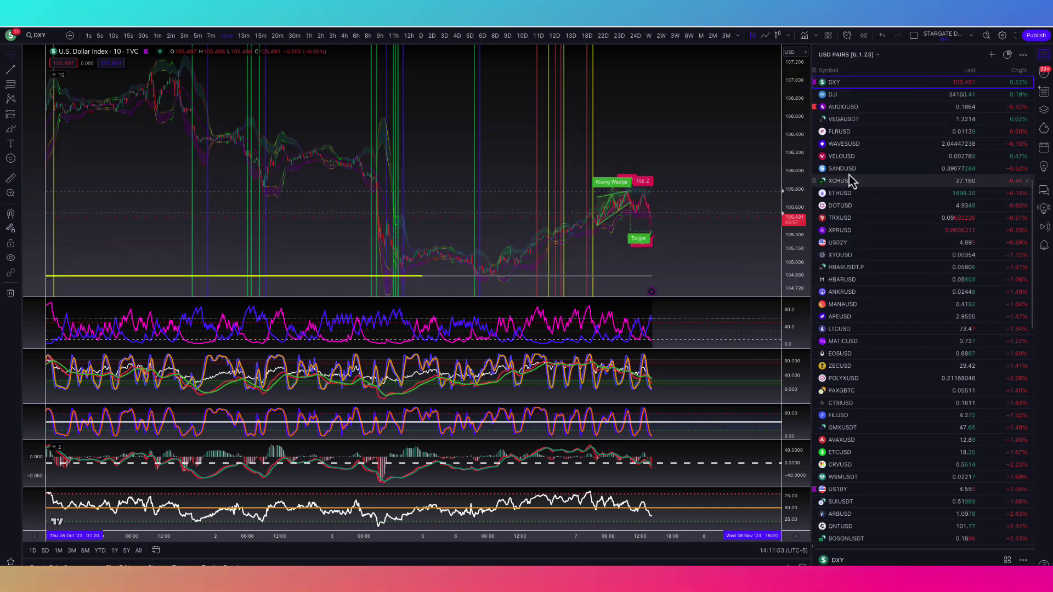
Close the watchlist, maximize the price pane and add a horizontal line at 105.583
{"action": "left_click", "coordinate": [1044, 54]}
{"action": "scroll", "coordinate": [766, 103], "scroll_direction": "right", "scroll_amount": 2}
{"action": "double_click", "coordinate": [767, 107]}
{"action": "scroll", "coordinate": [779, 165], "scroll_direction": "up", "scroll_amount": 10}
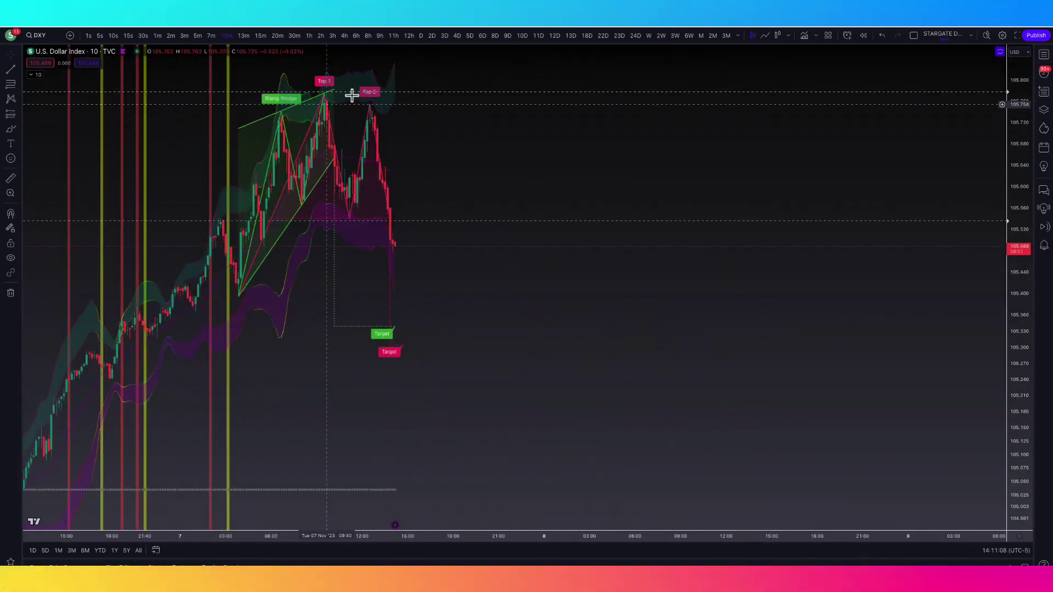
{"action": "left_click", "coordinate": [19, 71]}
{"action": "left_click", "coordinate": [61, 163]}
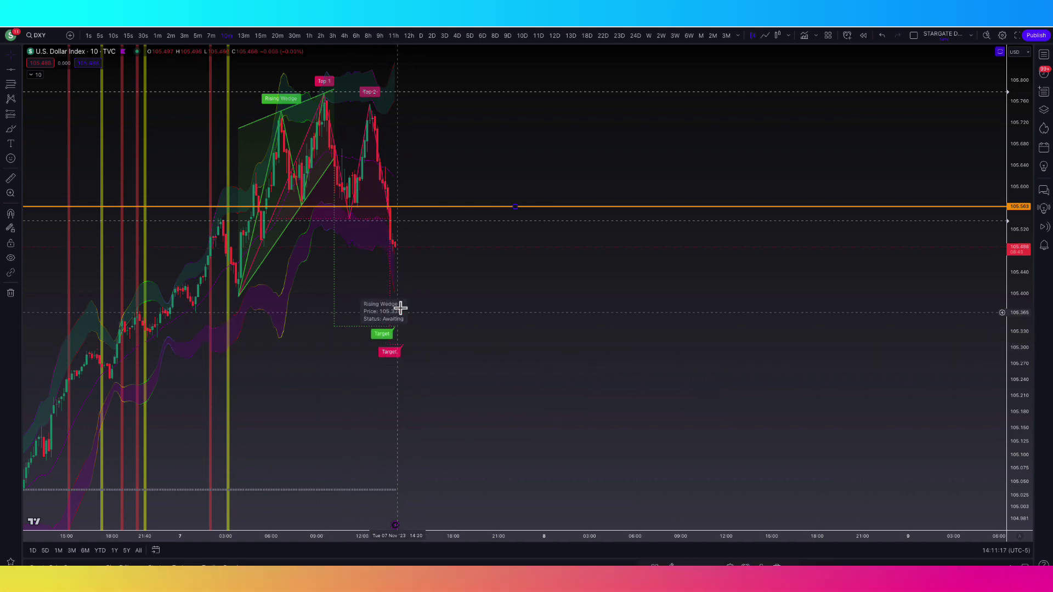
{"action": "scroll", "coordinate": [421, 109], "scroll_direction": "down", "scroll_amount": 2}
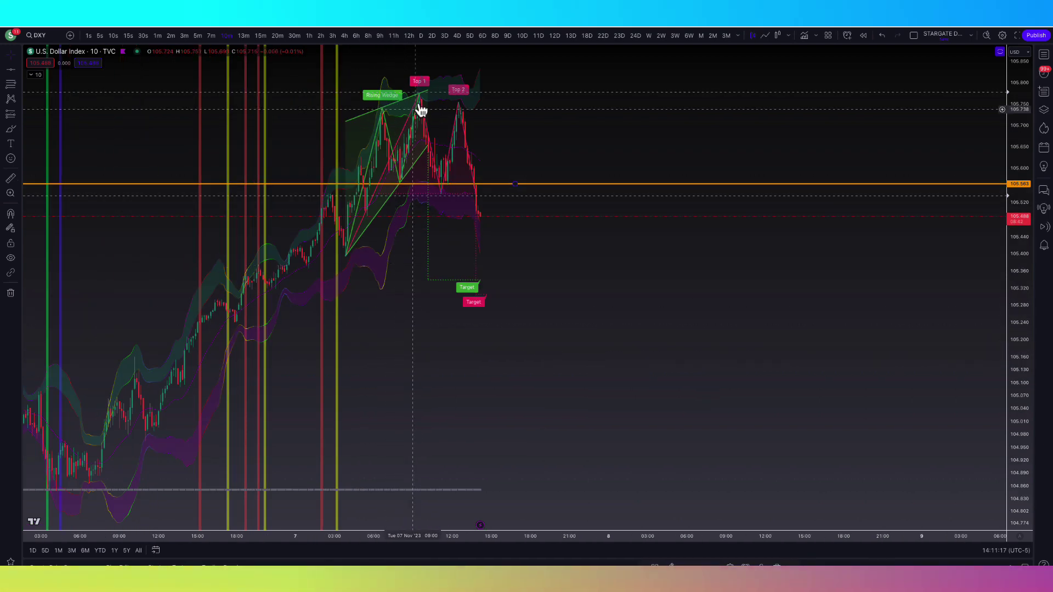
Move the Dollar Index from 4-hour to weekly and frame the Falling Wedge and its breakout
{"action": "left_click", "coordinate": [343, 39]}
{"action": "scroll", "coordinate": [774, 223], "scroll_direction": "down", "scroll_amount": 5}
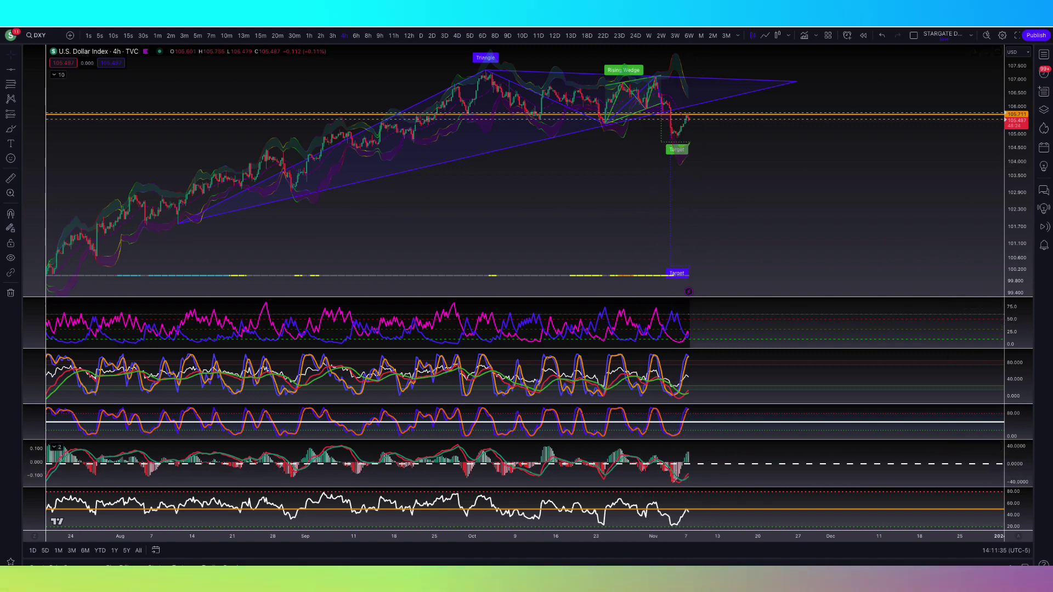
{"action": "left_click", "coordinate": [649, 36]}
{"action": "scroll", "coordinate": [667, 241], "scroll_direction": "up", "scroll_amount": 3}
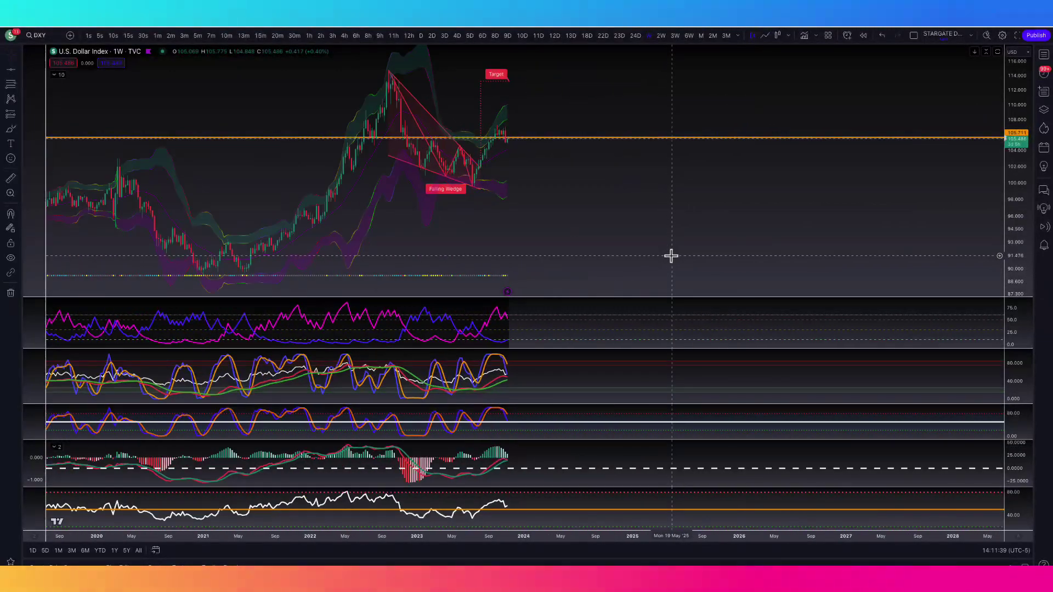
{"action": "left_click_drag", "start_coordinate": [672, 252], "coordinate": [758, 234]}
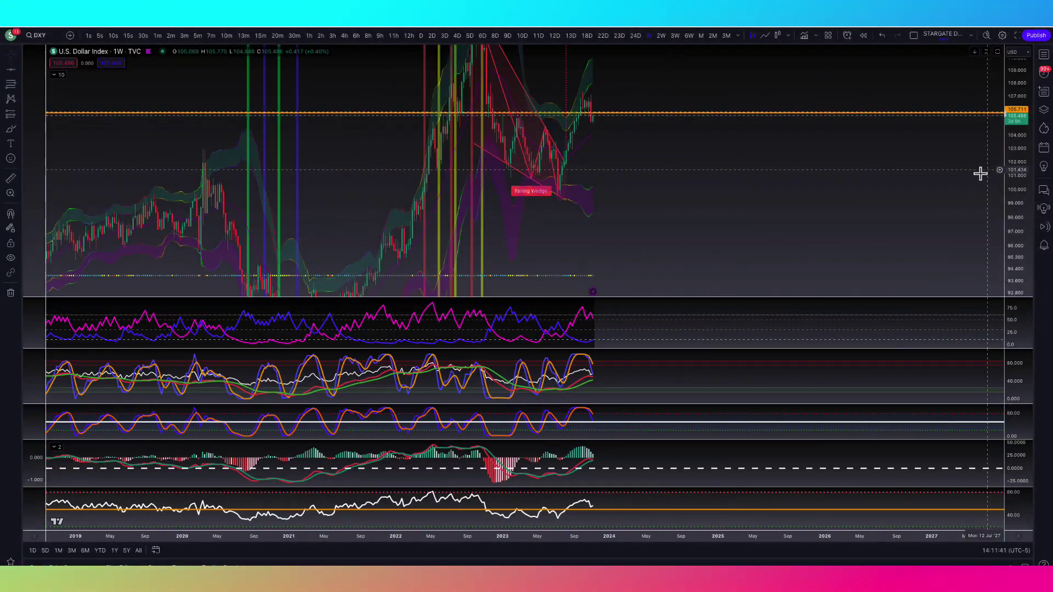
{"action": "scroll", "coordinate": [912, 205], "scroll_direction": "up", "scroll_amount": 3}
{"action": "left_click_drag", "start_coordinate": [730, 222], "coordinate": [764, 280]}
{"action": "left_click_drag", "start_coordinate": [681, 256], "coordinate": [730, 255]}
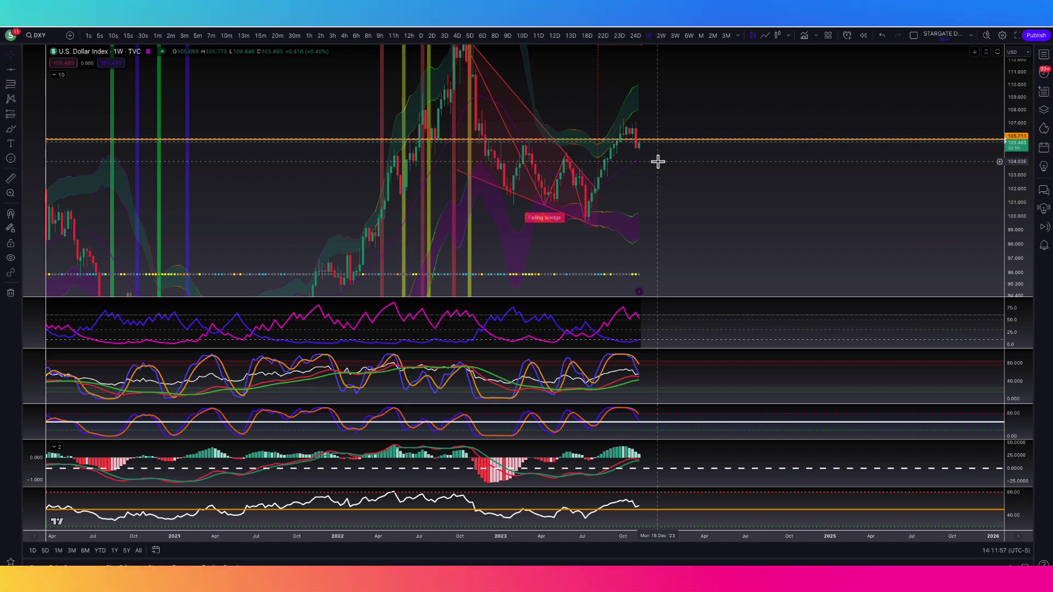
Switch to the Nasdaq 100 chart, close the watchlist, maximize the price pane and frame the Triangle
{"action": "key", "text": "ctrl+Tab"}
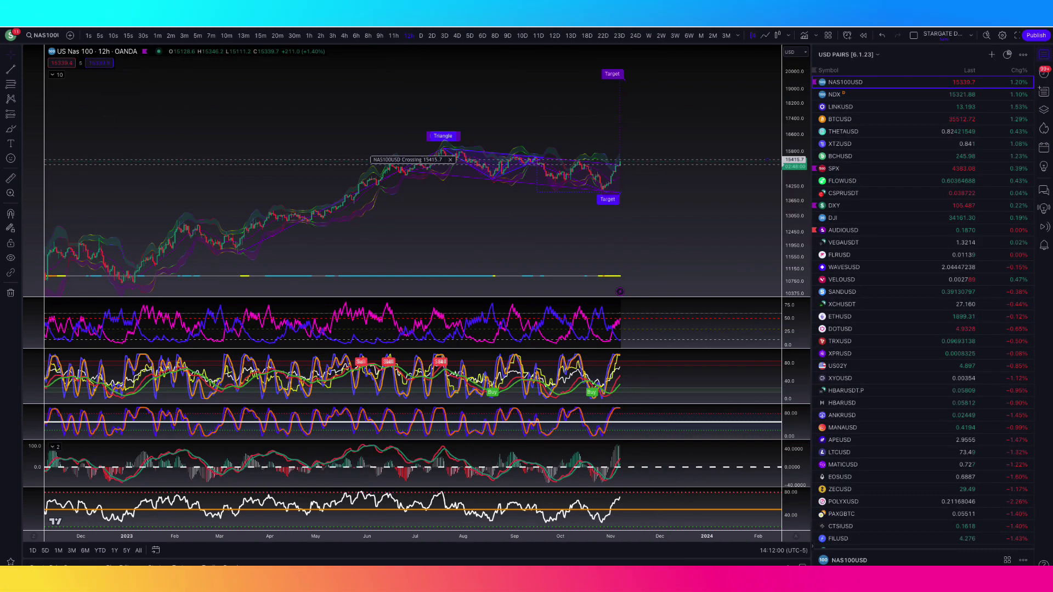
{"action": "left_click", "coordinate": [1042, 56]}
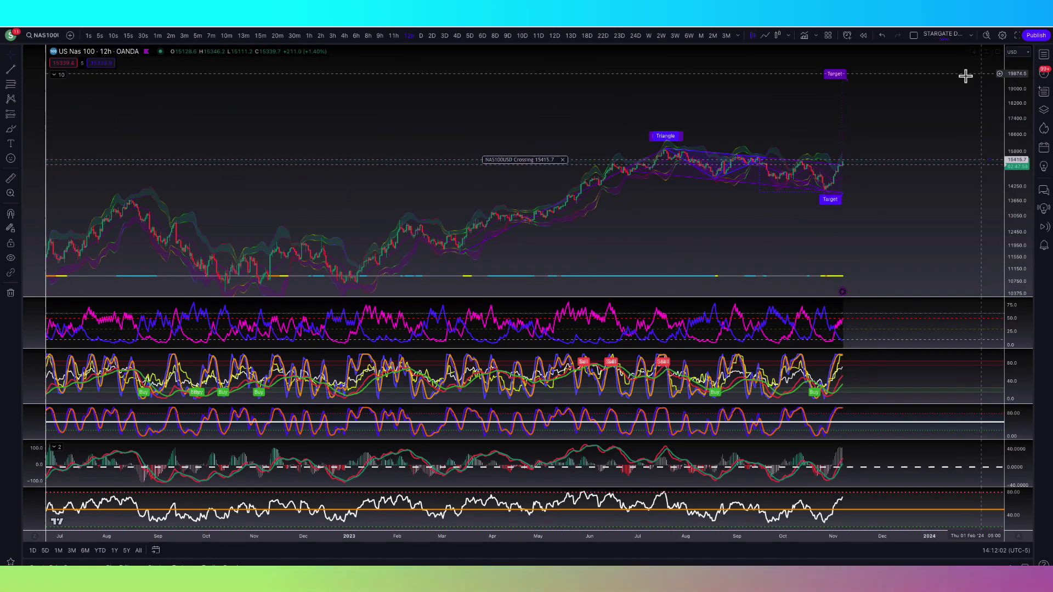
{"action": "double_click", "coordinate": [750, 117]}
{"action": "scroll", "coordinate": [750, 117], "scroll_direction": "down", "scroll_amount": 5}
{"action": "scroll", "coordinate": [888, 132], "scroll_direction": "down", "scroll_amount": 5}
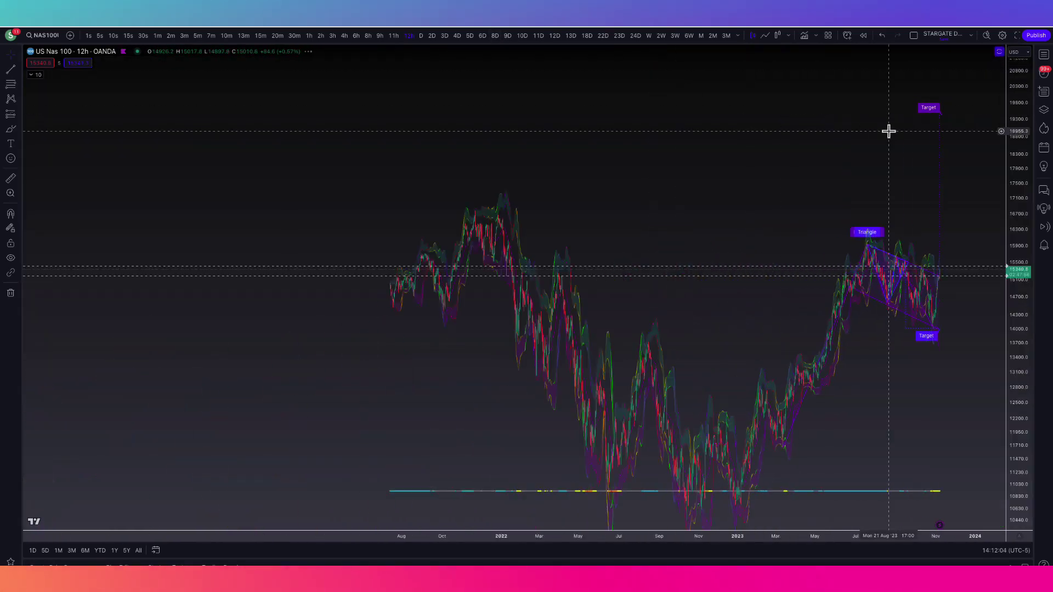
{"action": "left_click_drag", "start_coordinate": [1018, 241], "coordinate": [1018, 334]}
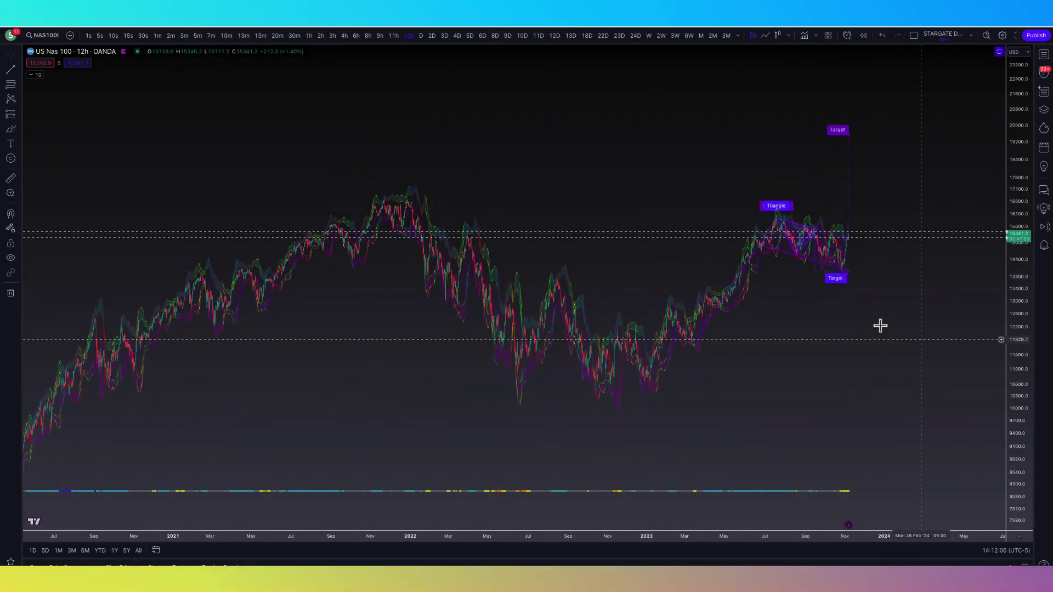
{"action": "scroll", "coordinate": [822, 274], "scroll_direction": "up", "scroll_amount": 3}
{"action": "left_click_drag", "start_coordinate": [773, 218], "coordinate": [731, 237]}
{"action": "scroll", "coordinate": [801, 288], "scroll_direction": "up", "scroll_amount": 2}
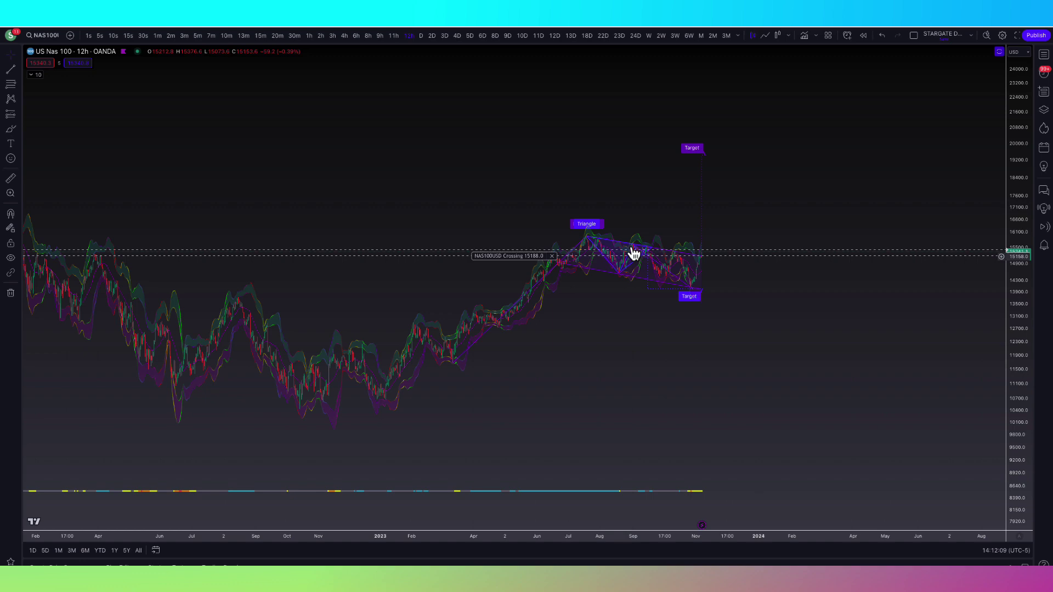
{"action": "scroll", "coordinate": [723, 154], "scroll_direction": "down", "scroll_amount": 4}
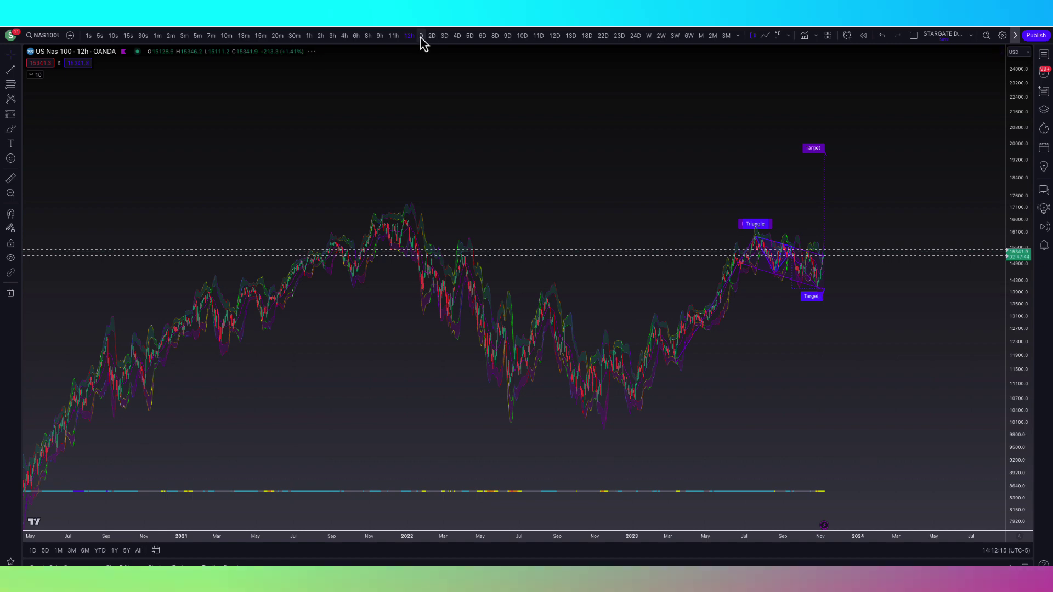
Set the Nasdaq 100 to the daily interval and centre the Triangle and its targets
{"action": "left_click", "coordinate": [421, 36]}
{"action": "scroll", "coordinate": [826, 269], "scroll_direction": "up", "scroll_amount": 5}
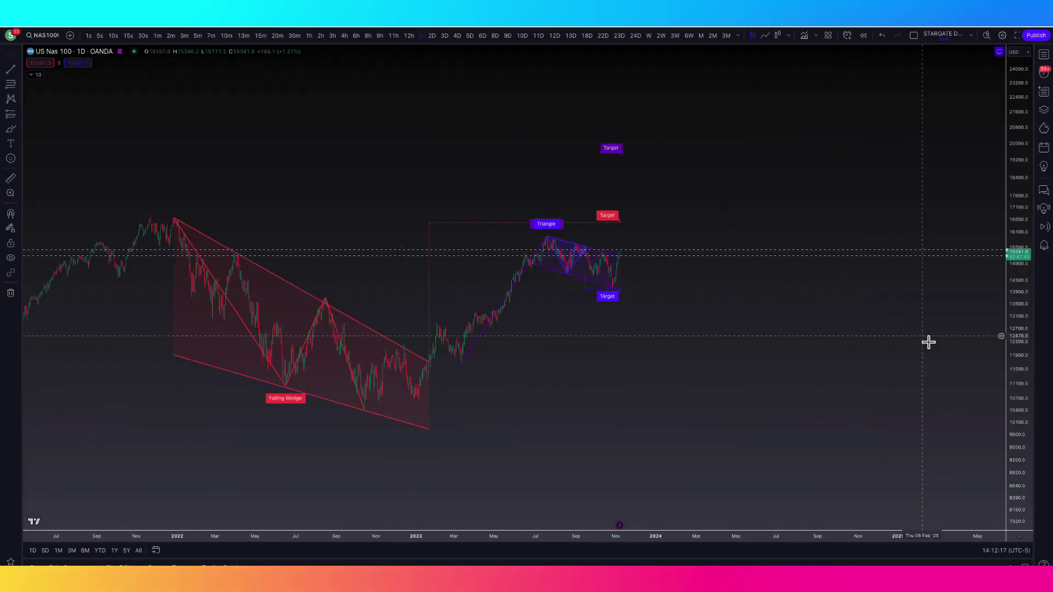
{"action": "left_click_drag", "start_coordinate": [628, 291], "coordinate": [837, 301]}
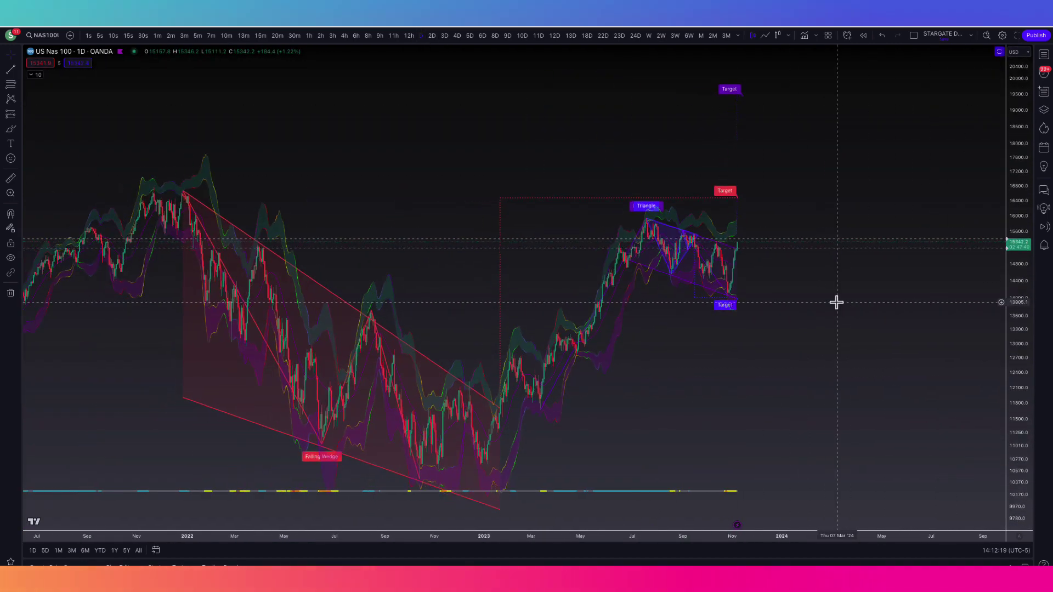
{"action": "scroll", "coordinate": [837, 301], "scroll_direction": "up", "scroll_amount": 3}
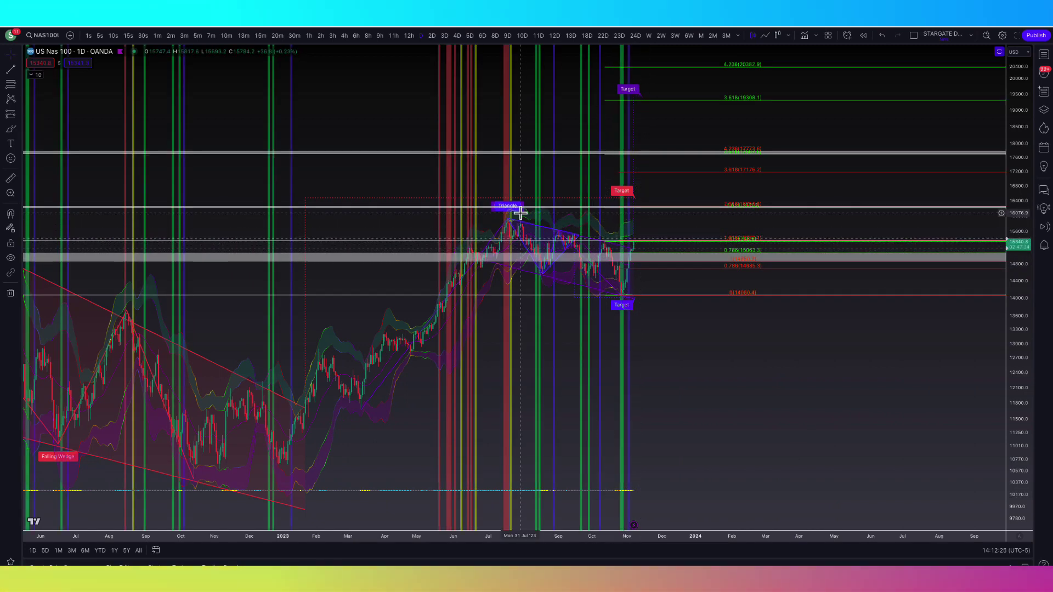
Stretch the price scale to magnify the Fib levels around the Nasdaq daily Triangle
{"action": "scroll", "coordinate": [551, 244], "scroll_direction": "down", "scroll_amount": 1}
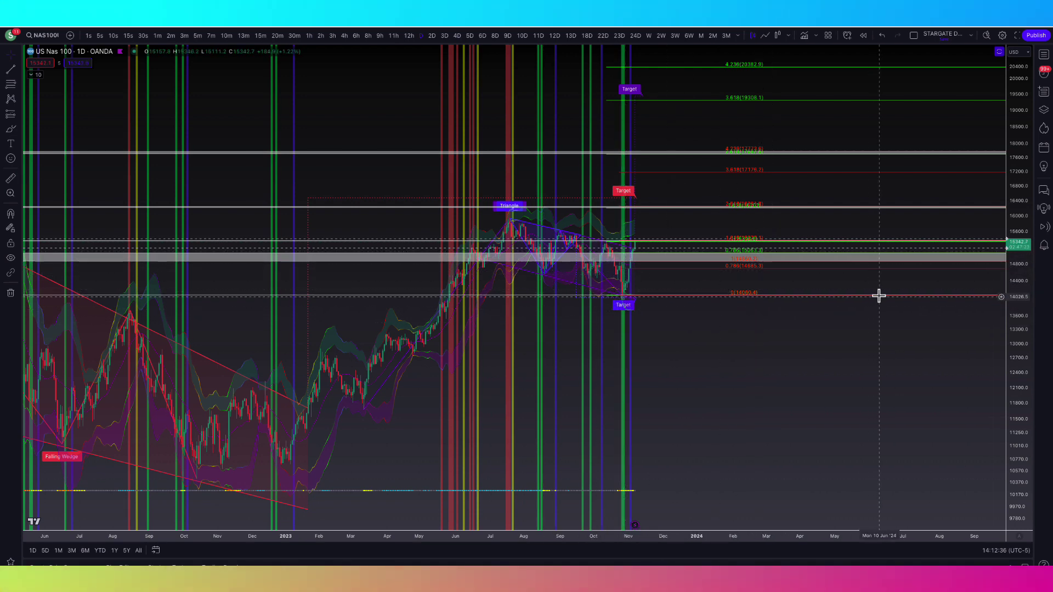
{"action": "right_click", "coordinate": [521, 24]}
{"action": "left_click", "coordinate": [563, 72]}
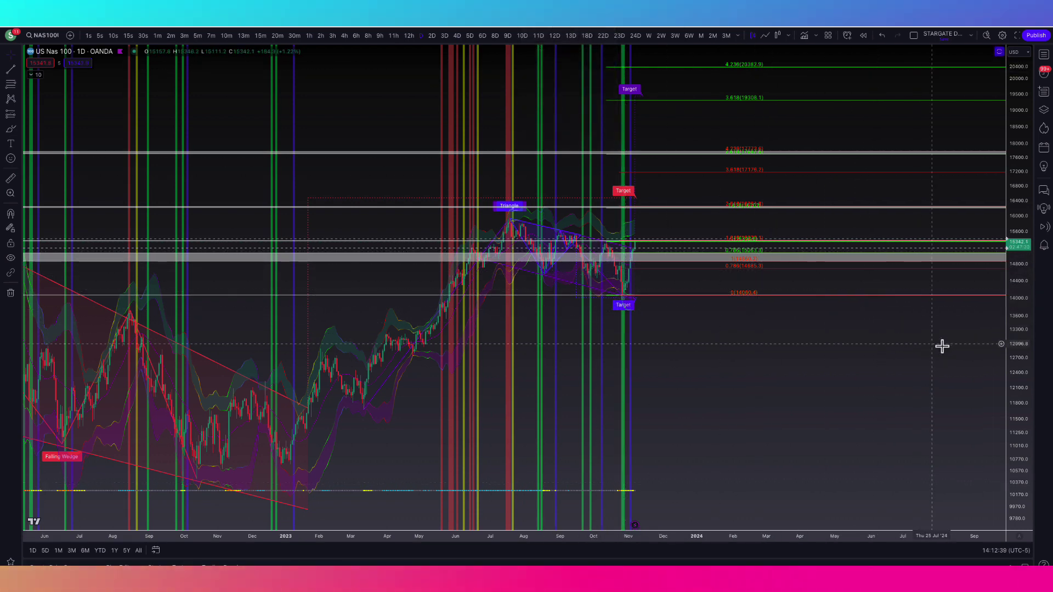
{"action": "left_click_drag", "start_coordinate": [1017, 361], "coordinate": [1016, 200]}
{"action": "left_click_drag", "start_coordinate": [937, 215], "coordinate": [860, 255]}
{"action": "left_click_drag", "start_coordinate": [1018, 333], "coordinate": [1016, 121]}
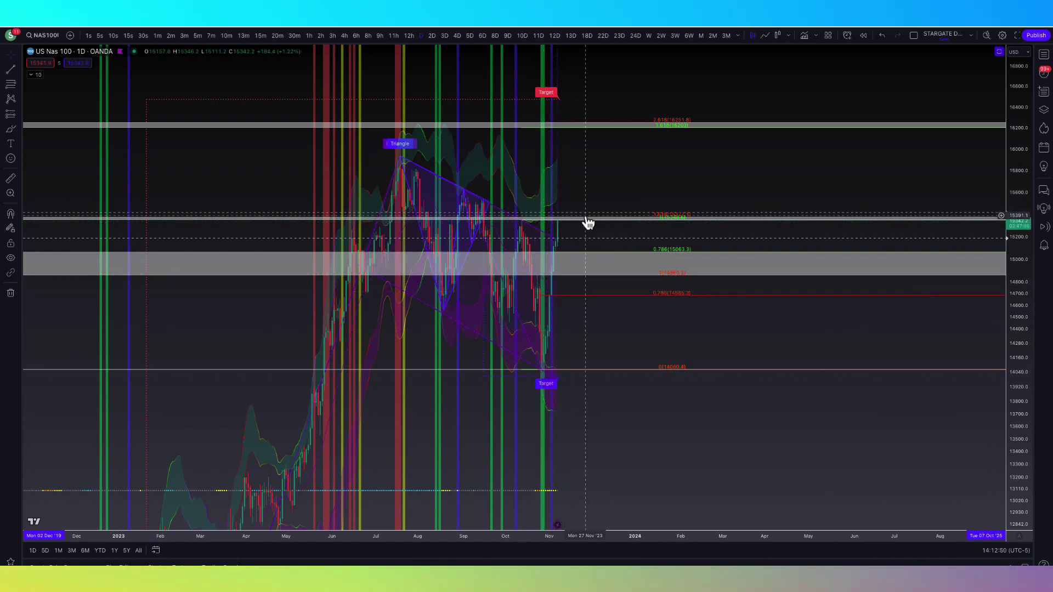
Compress prices to show all Fib extensions up to 4.236 (20382.9) with the Falling Wedge
{"action": "scroll", "coordinate": [637, 186], "scroll_direction": "up", "scroll_amount": 1}
{"action": "scroll", "coordinate": [636, 185], "scroll_direction": "down", "scroll_amount": 2}
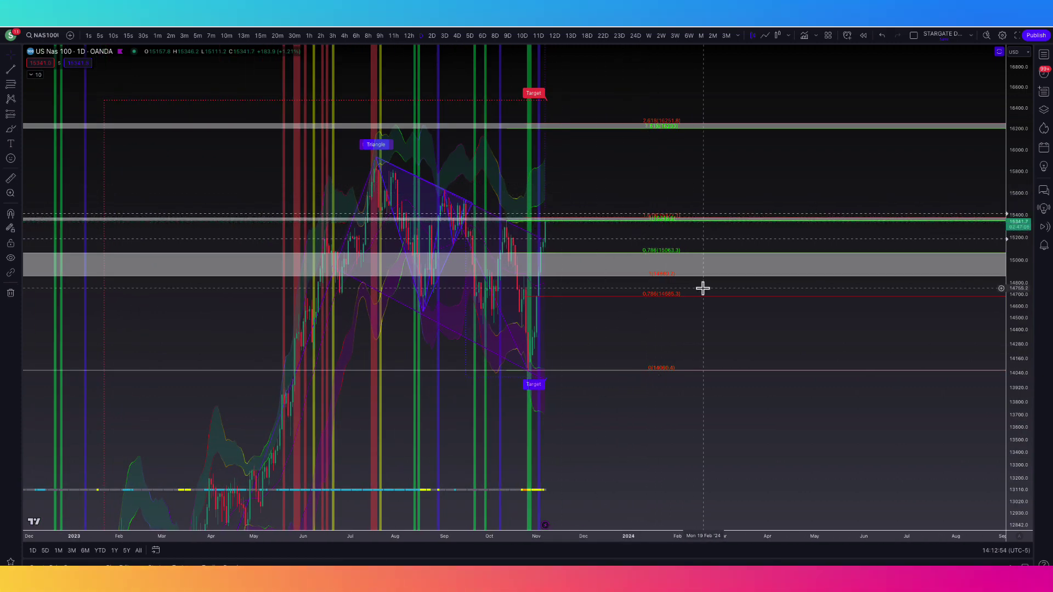
{"action": "left_click_drag", "start_coordinate": [691, 177], "coordinate": [696, 188]}
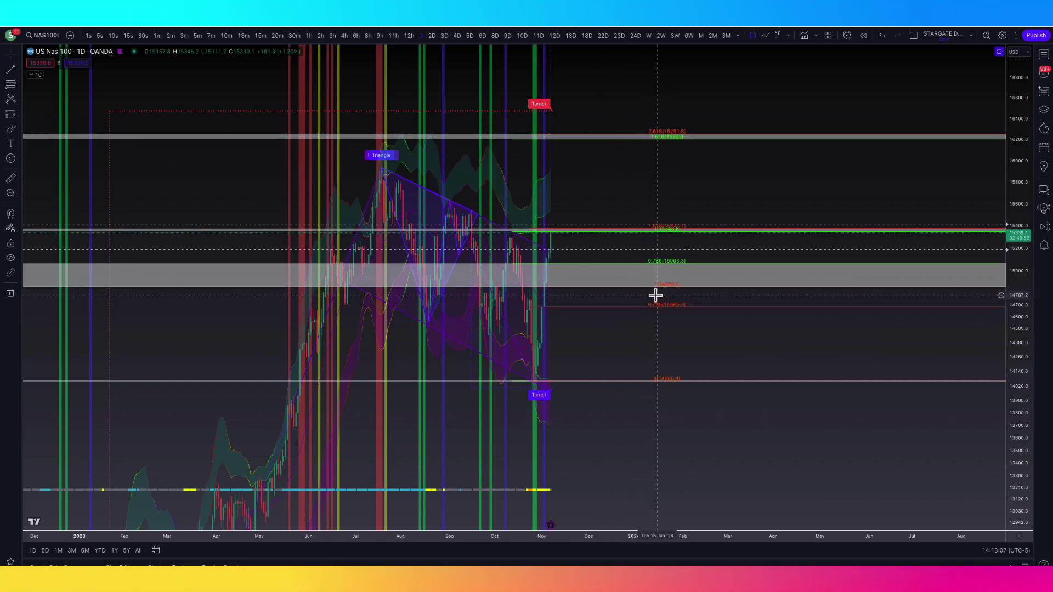
{"action": "scroll", "coordinate": [651, 197], "scroll_direction": "down", "scroll_amount": 4}
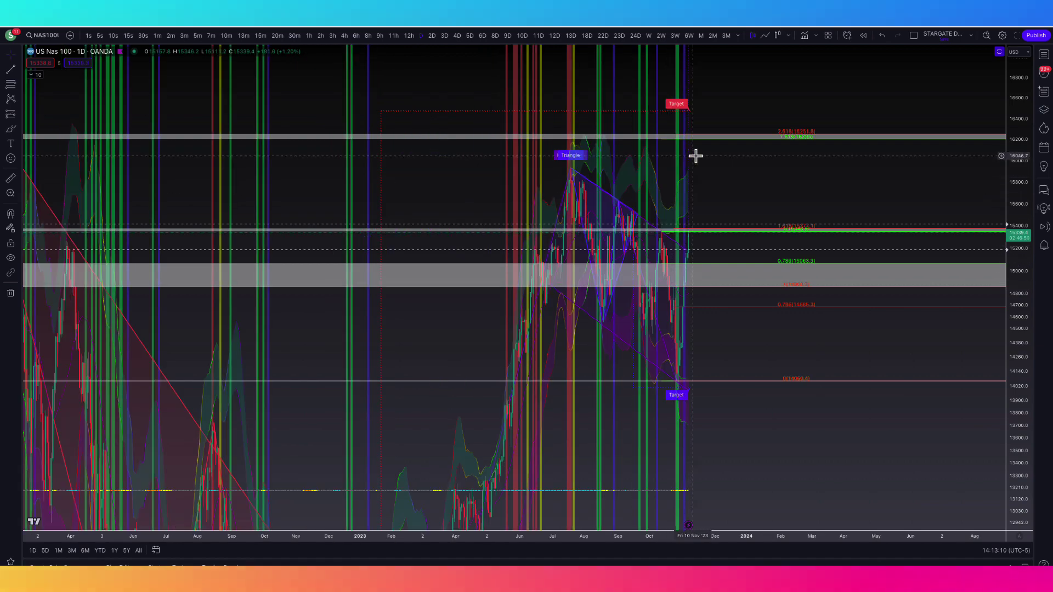
{"action": "left_click_drag", "start_coordinate": [1016, 160], "coordinate": [352, 392]}
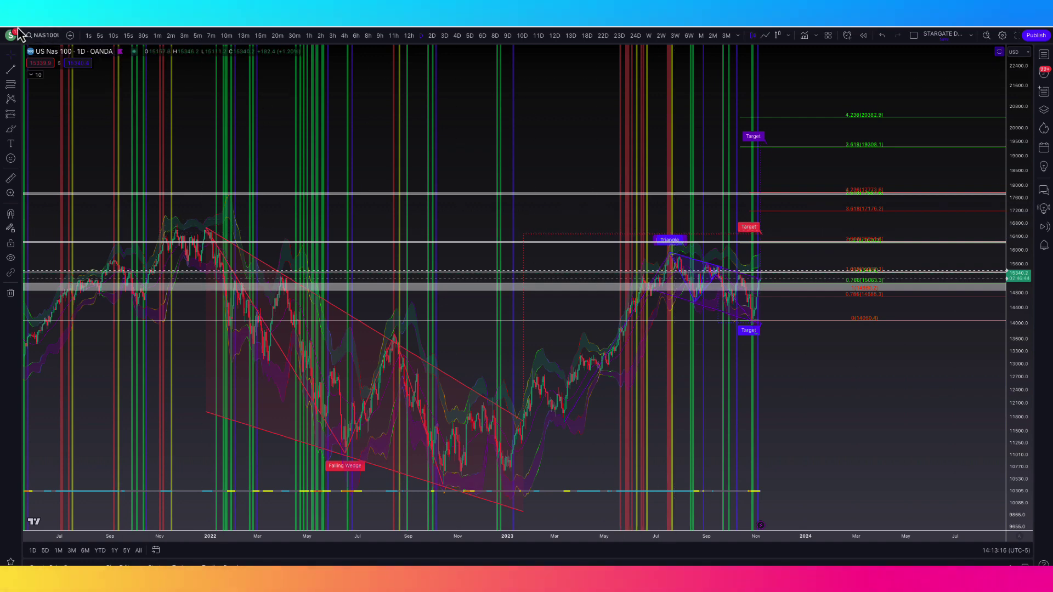
Place an orange horizontal line at 16146.2, then restore the five indicator panes below the chart
{"action": "left_click", "coordinate": [18, 71]}
{"action": "left_click", "coordinate": [88, 163]}
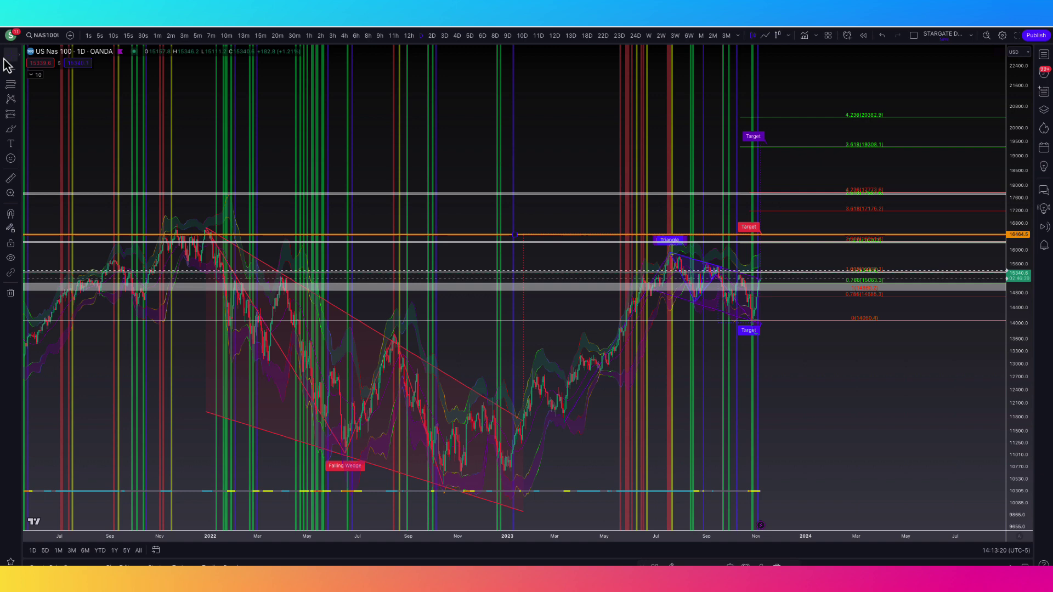
{"action": "left_click", "coordinate": [13, 72]}
{"action": "left_click", "coordinate": [840, 245]}
{"action": "scroll", "coordinate": [537, 265], "scroll_direction": "down", "scroll_amount": 3}
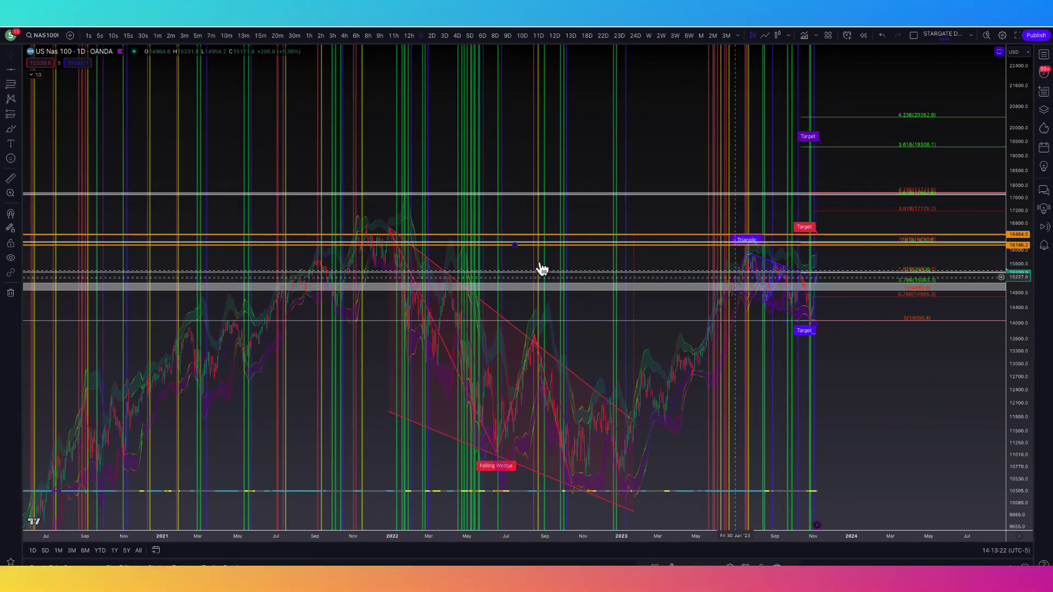
{"action": "scroll", "coordinate": [378, 242], "scroll_direction": "up", "scroll_amount": 1}
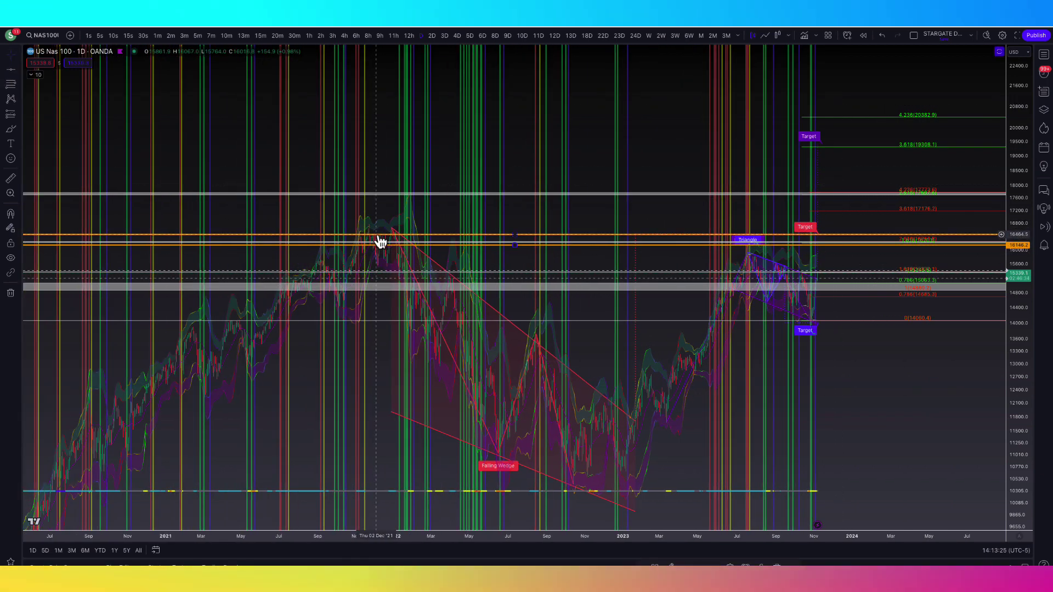
{"action": "scroll", "coordinate": [479, 198], "scroll_direction": "up", "scroll_amount": 4}
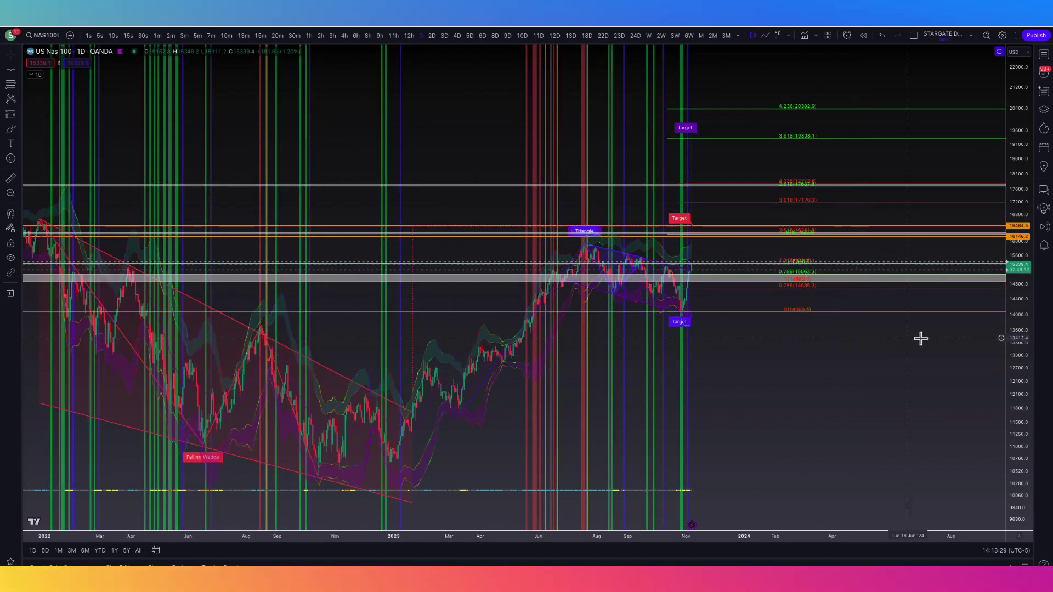
{"action": "left_click", "coordinate": [692, 237]}
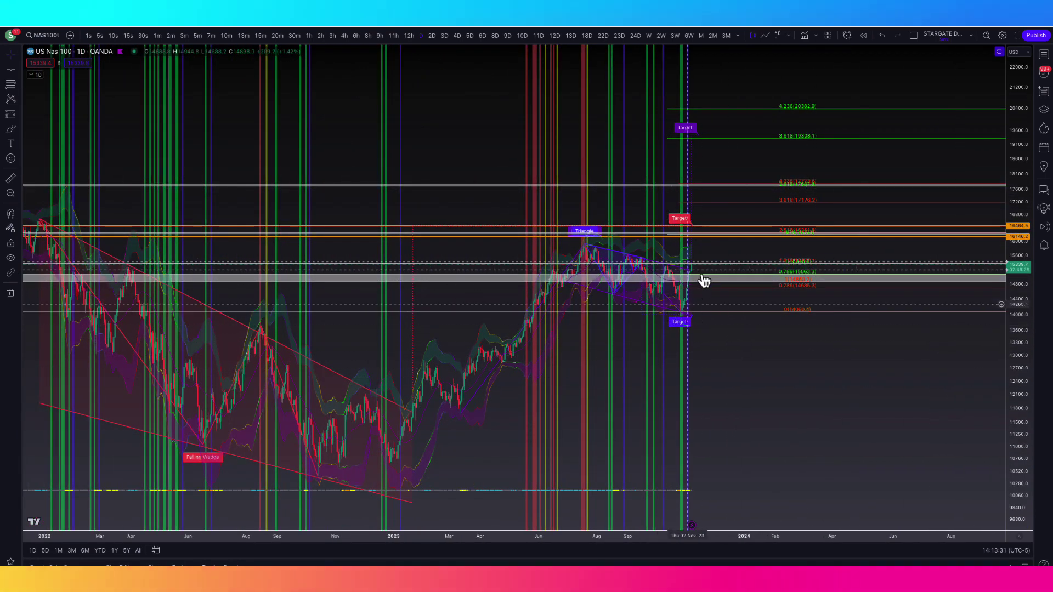
{"action": "double_click", "coordinate": [719, 339]}
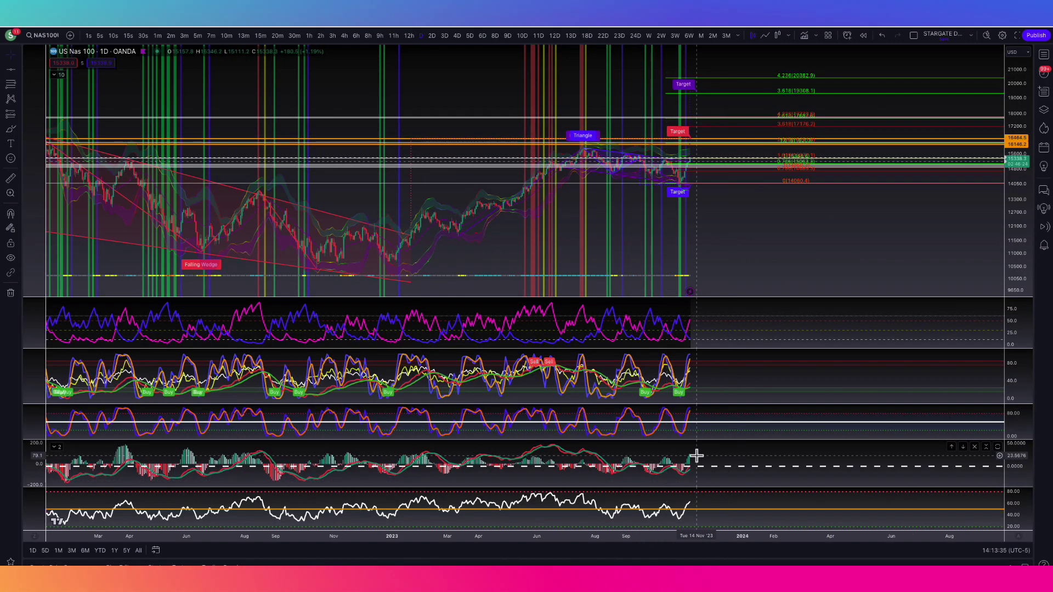
View the Nasdaq 100 on the 3-day interval and maximize and rescale its MACD pane
{"action": "left_click", "coordinate": [445, 35]}
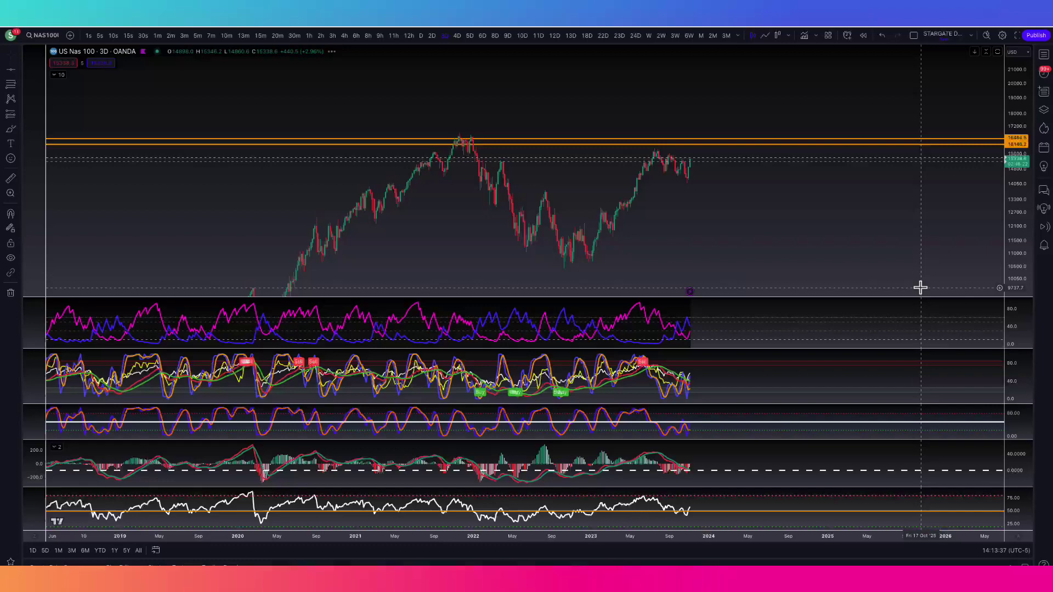
{"action": "left_click_drag", "start_coordinate": [1014, 268], "coordinate": [1014, 197]}
{"action": "left_click_drag", "start_coordinate": [861, 203], "coordinate": [912, 233]}
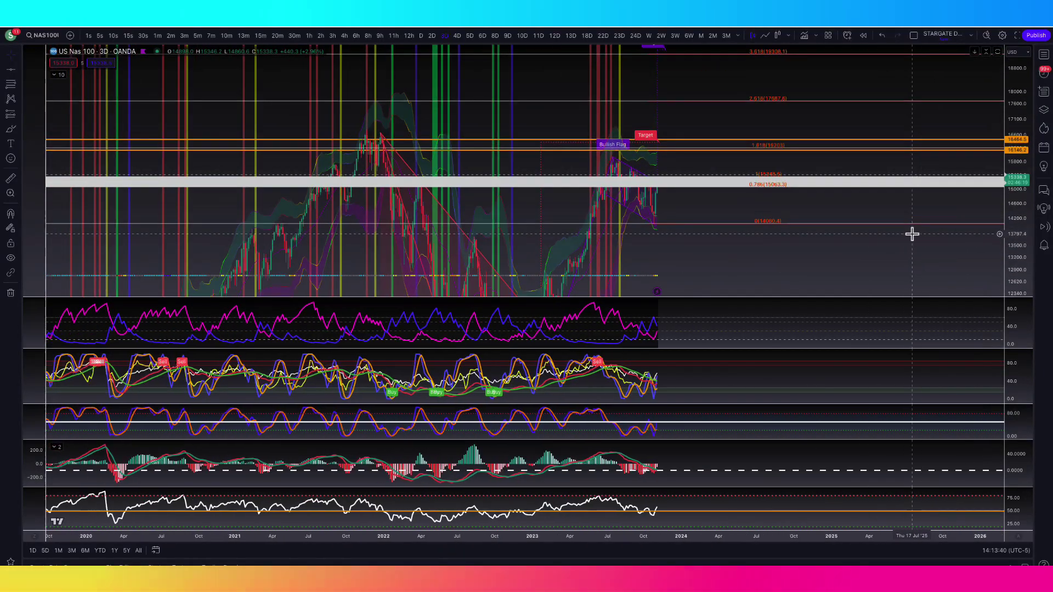
{"action": "scroll", "coordinate": [911, 233], "scroll_direction": "up", "scroll_amount": 3}
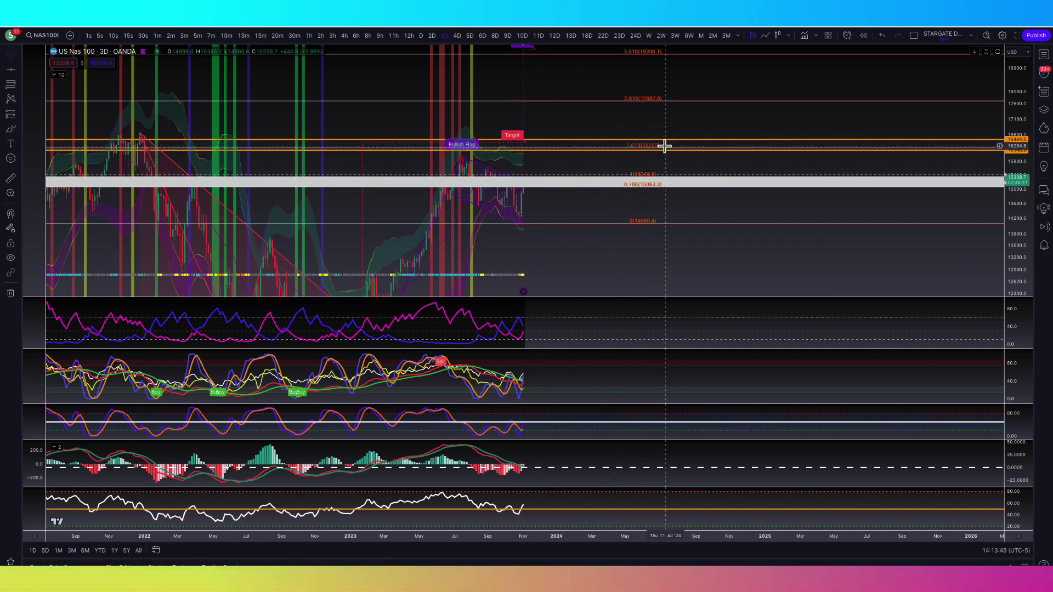
{"action": "scroll", "coordinate": [664, 156], "scroll_direction": "down", "scroll_amount": 1}
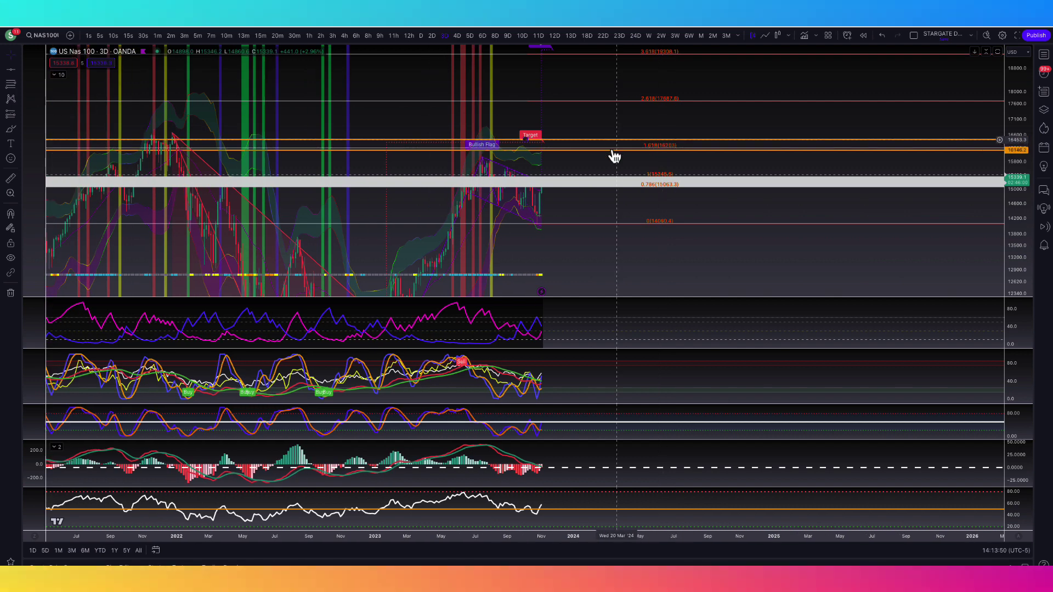
{"action": "double_click", "coordinate": [556, 464]}
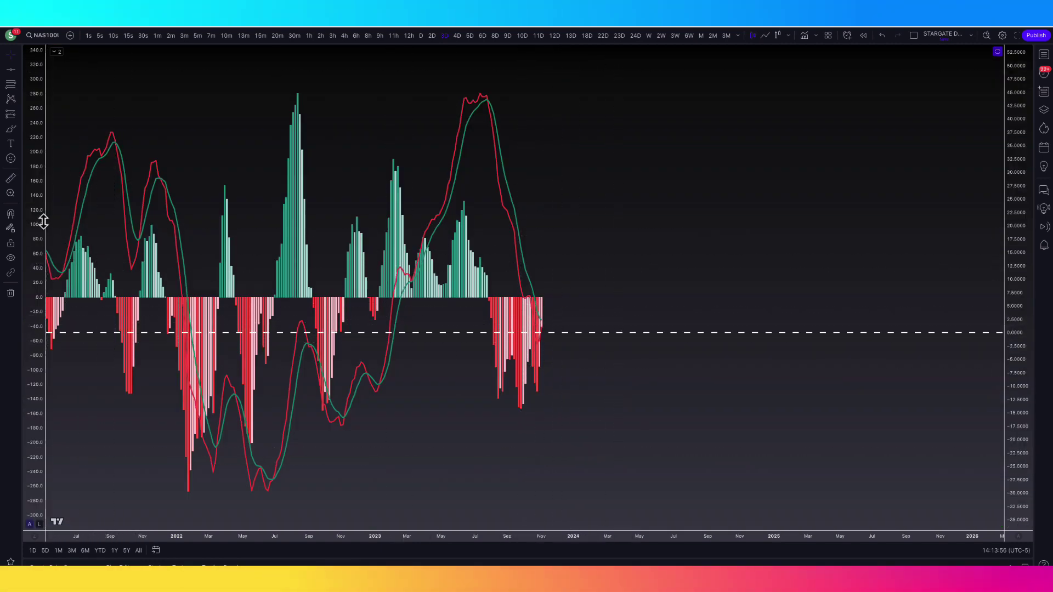
{"action": "left_click_drag", "start_coordinate": [43, 221], "coordinate": [43, 263]}
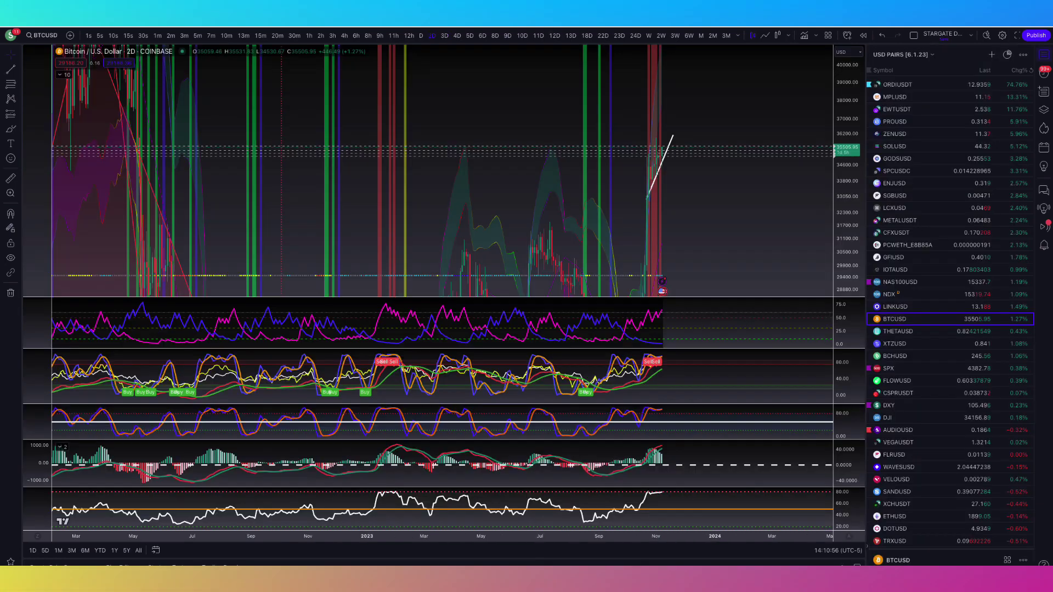
Close the watchlist and maximize the Bitcoin 2-day price pane
{"action": "scroll", "coordinate": [674, 95], "scroll_direction": "up", "scroll_amount": 3}
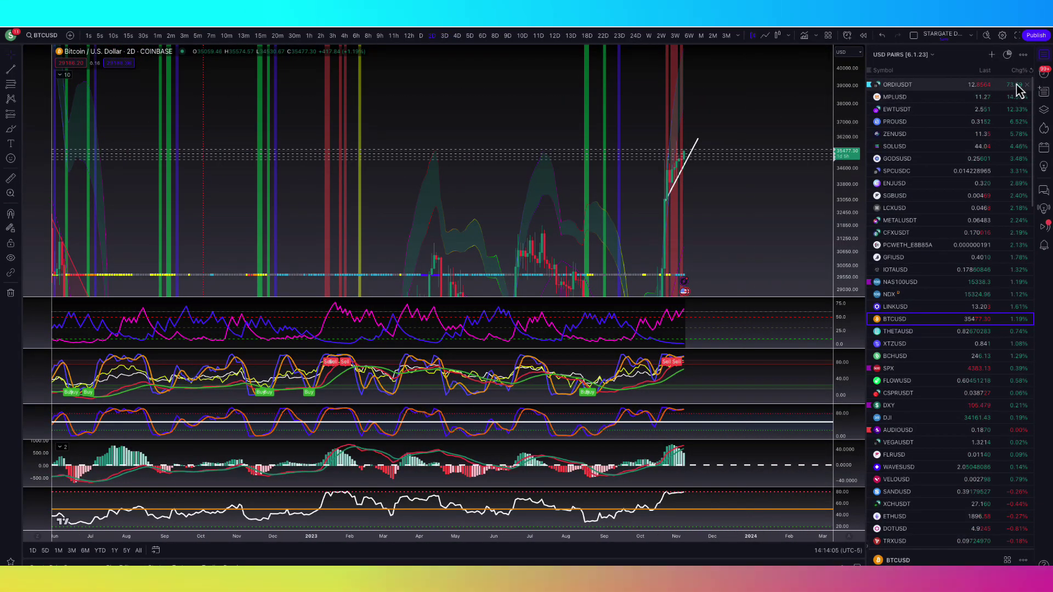
{"action": "left_click", "coordinate": [1044, 55]}
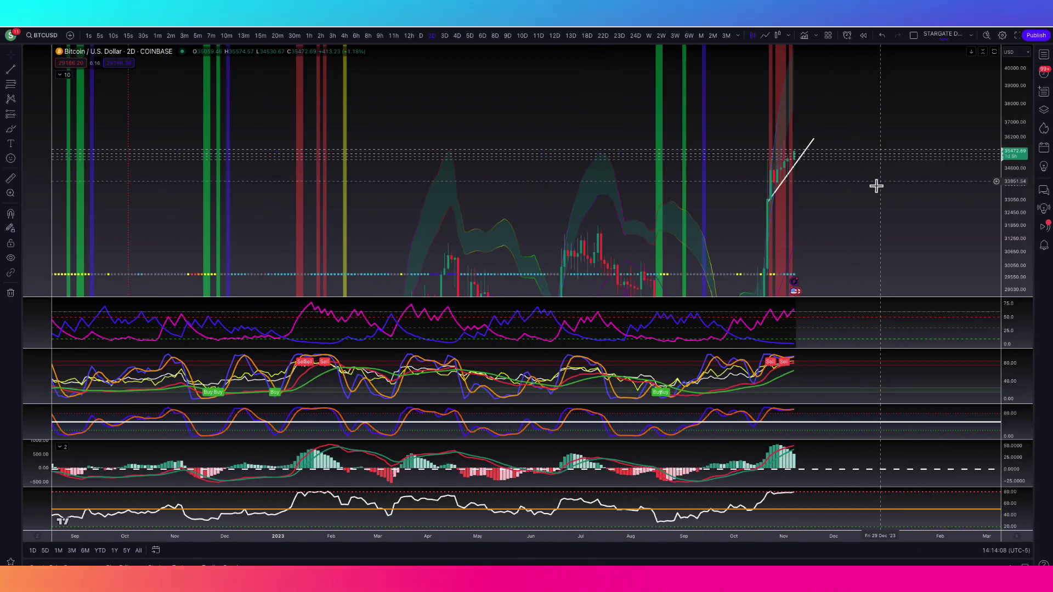
{"action": "double_click", "coordinate": [893, 221]}
{"action": "scroll", "coordinate": [853, 306], "scroll_direction": "up", "scroll_amount": 4}
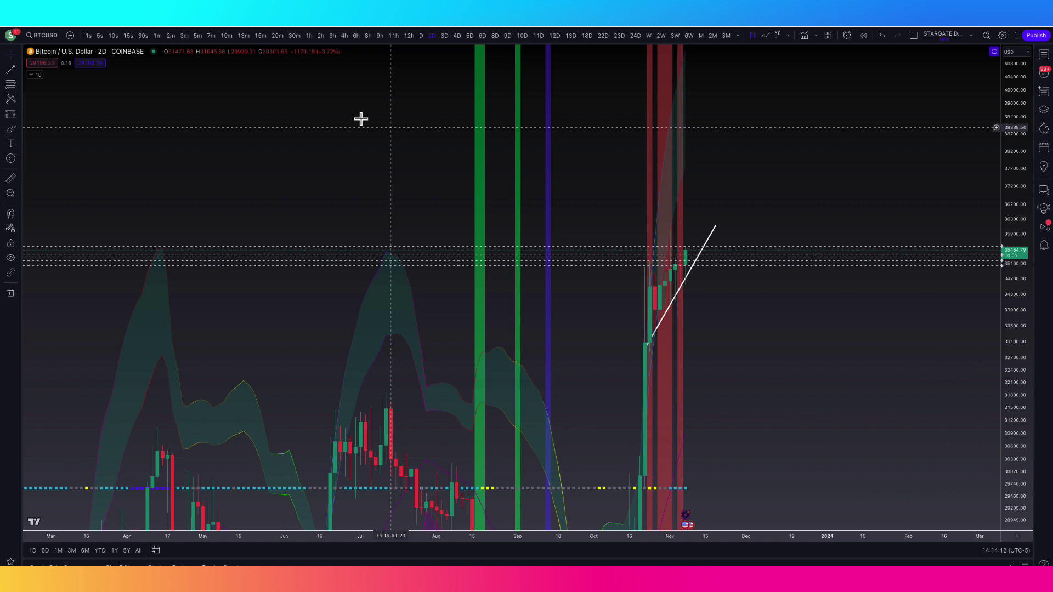
Draw a second trend line over the recent highs to form a rising wedge
{"action": "left_click", "coordinate": [11, 82]}
{"action": "left_click", "coordinate": [643, 265]}
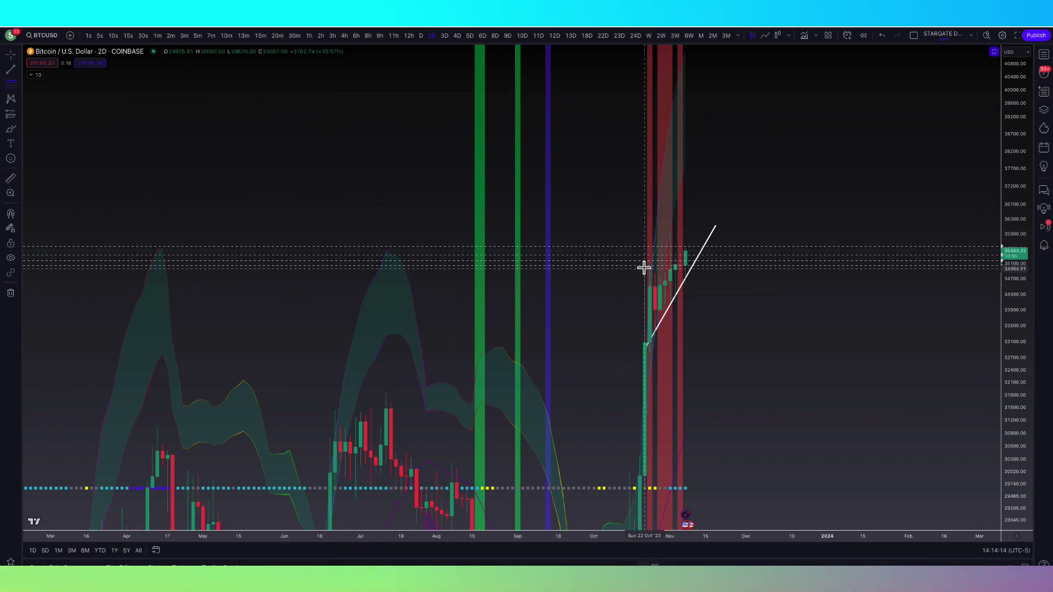
{"action": "left_click", "coordinate": [646, 288]}
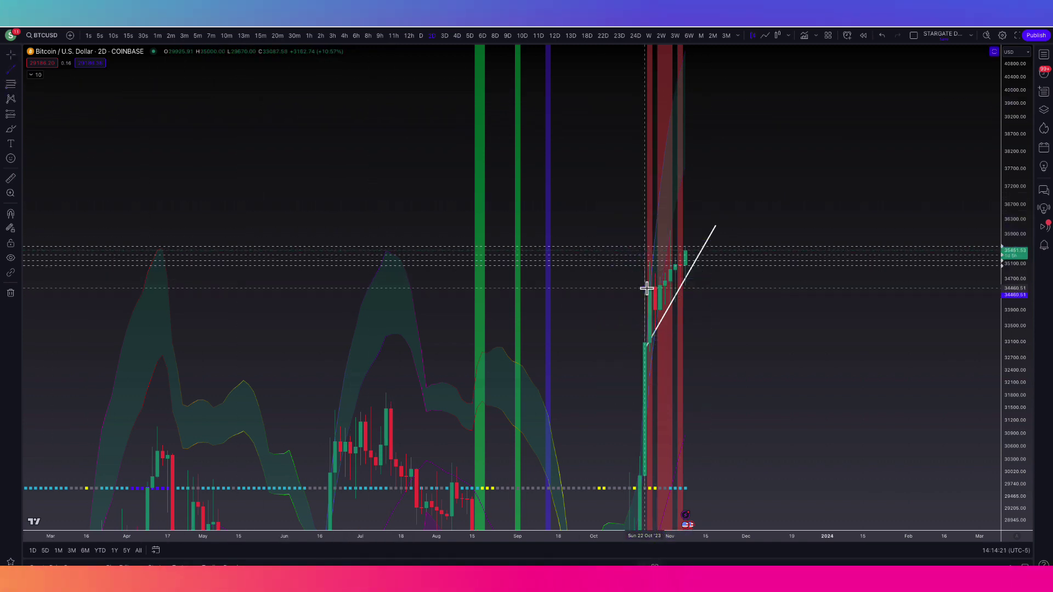
{"action": "left_click", "coordinate": [704, 227]}
{"action": "scroll", "coordinate": [699, 259], "scroll_direction": "up", "scroll_amount": 2}
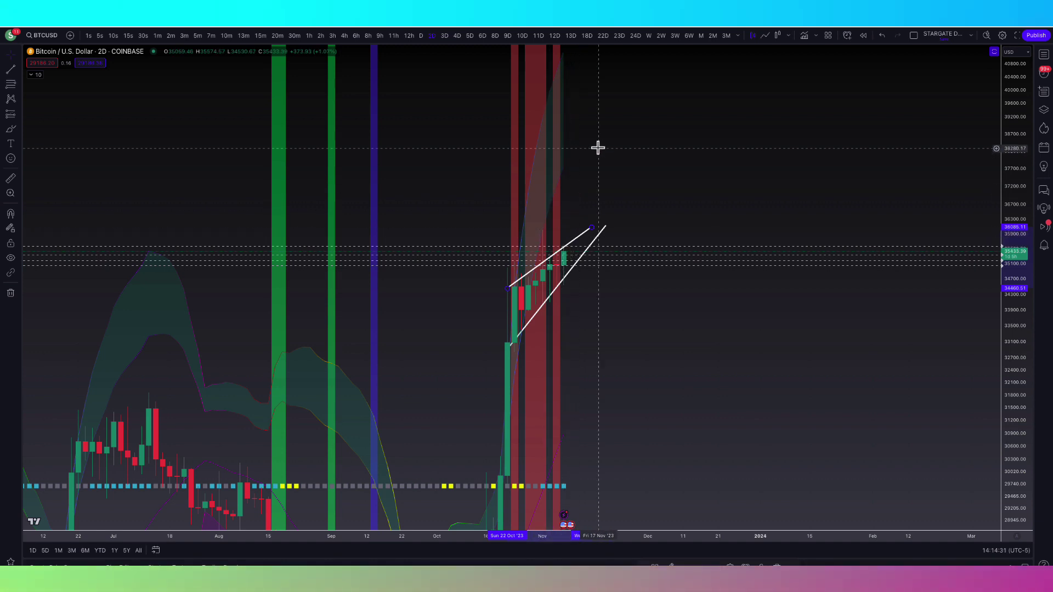
Switch Bitcoin to the 12-hour interval and show the Stargate Fib Forecaster levels
{"action": "left_click", "coordinate": [414, 36]}
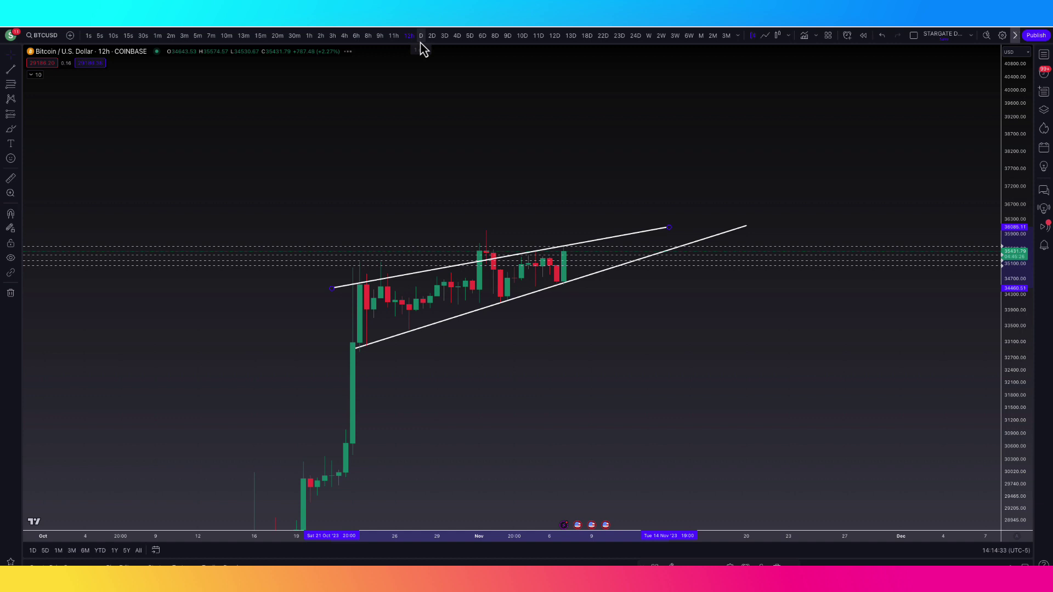
{"action": "scroll", "coordinate": [475, 107], "scroll_direction": "down", "scroll_amount": 3}
{"action": "left_click", "coordinate": [36, 76]}
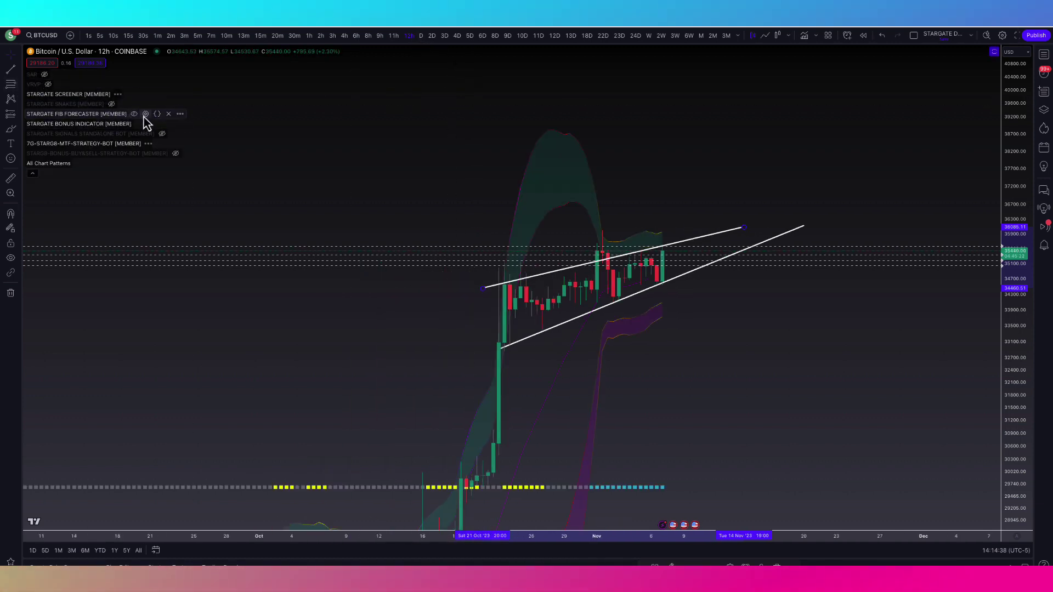
{"action": "left_click", "coordinate": [146, 115]}
{"action": "left_click", "coordinate": [708, 114]}
{"action": "scroll", "coordinate": [963, 301], "scroll_direction": "down", "scroll_amount": 4}
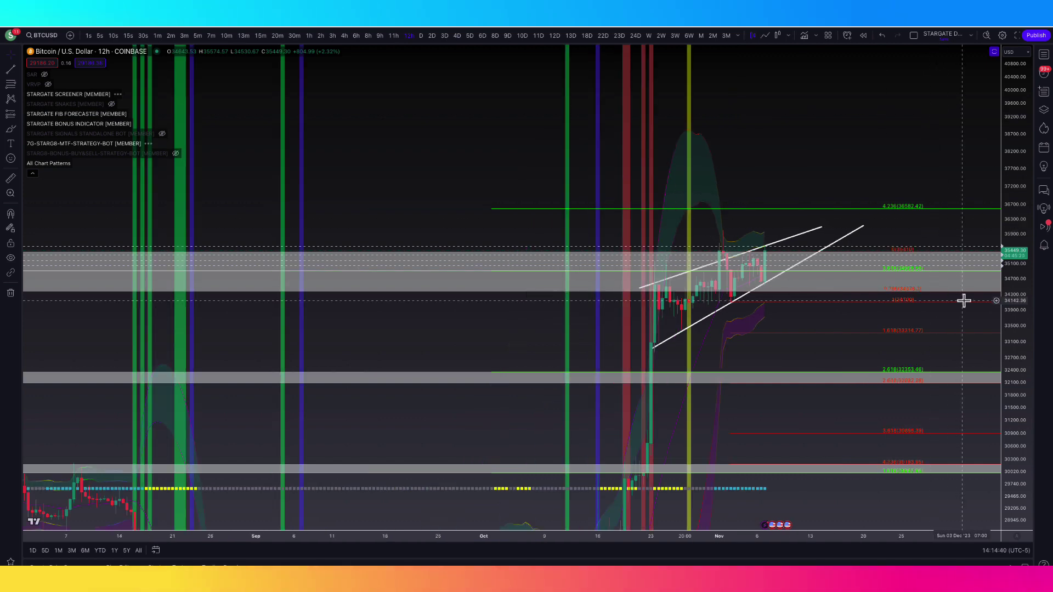
Compress the price scale and pan to centre the rising wedge among the Fib levels
{"action": "left_click_drag", "start_coordinate": [1006, 277], "coordinate": [998, 380]}
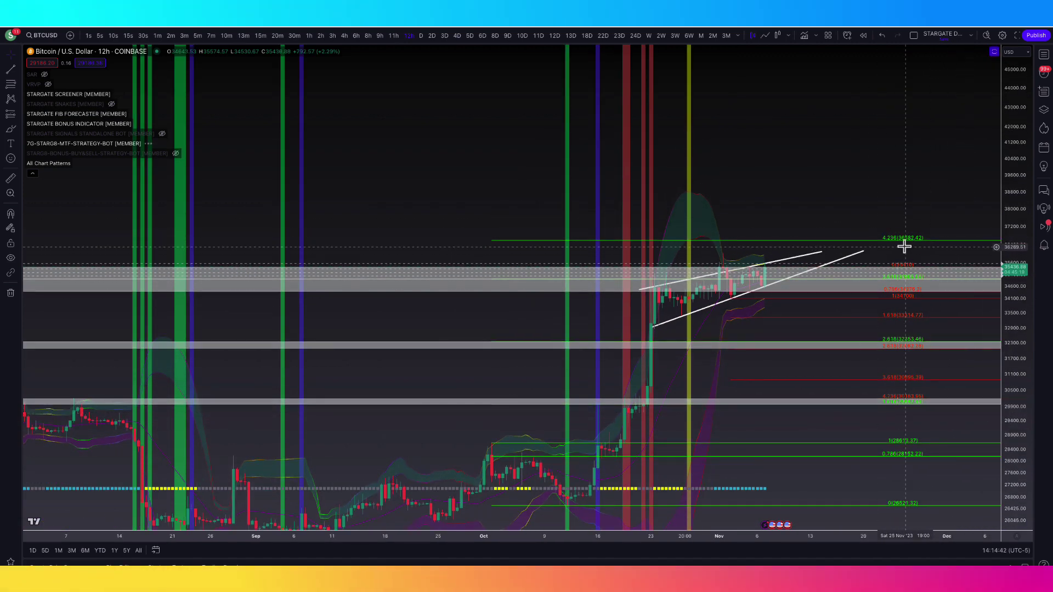
{"action": "left_click_drag", "start_coordinate": [908, 244], "coordinate": [887, 201]}
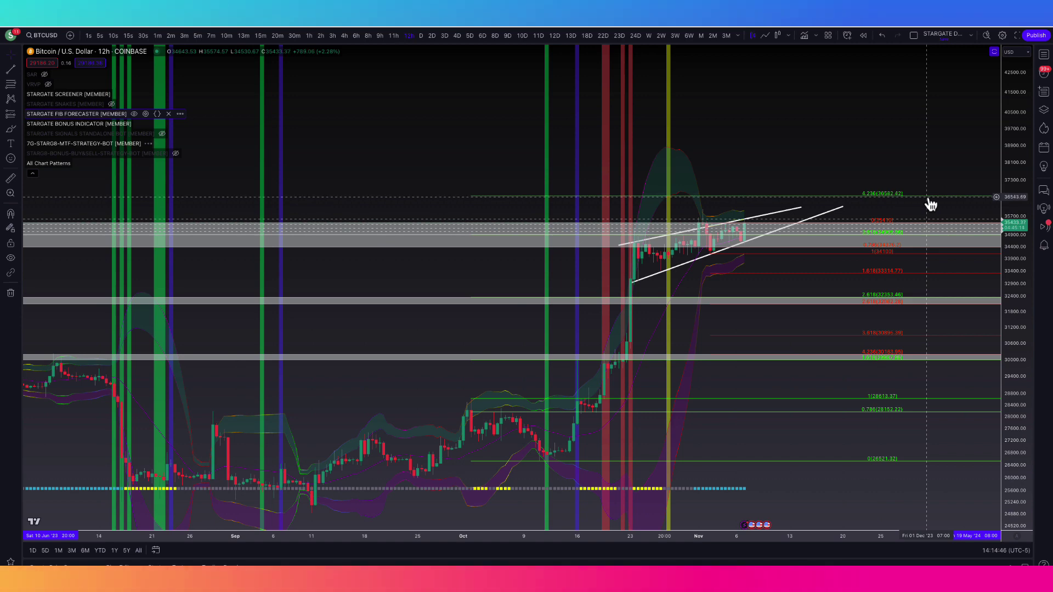
{"action": "left_click_drag", "start_coordinate": [662, 374], "coordinate": [637, 291]}
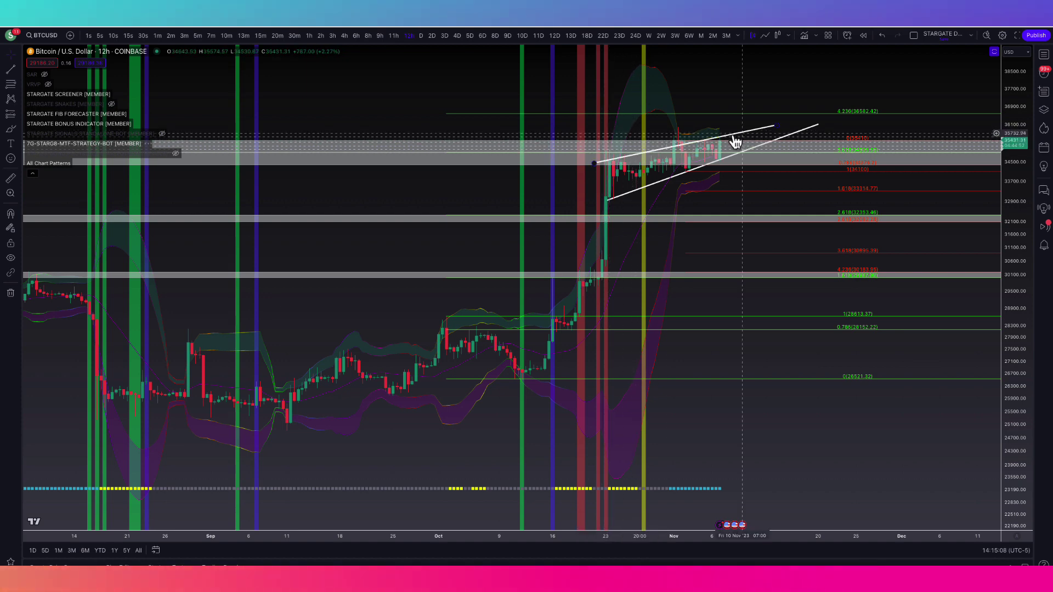
{"action": "left_click_drag", "start_coordinate": [759, 114], "coordinate": [725, 161]}
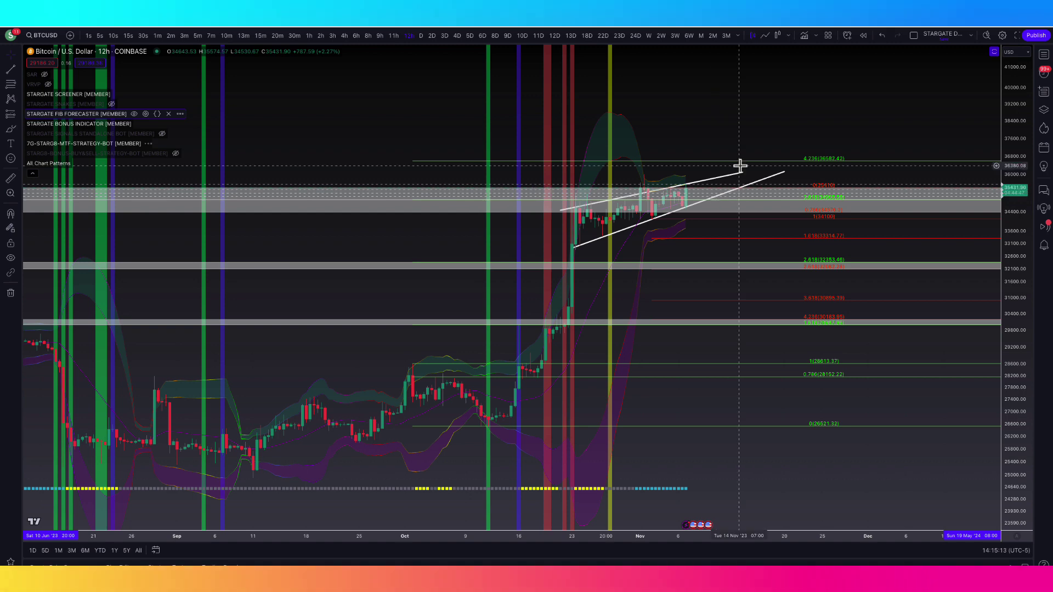
Maximize the TSI/MACD pane and sketch a yellow projected upturn in the TSI lines
{"action": "double_click", "coordinate": [760, 136]}
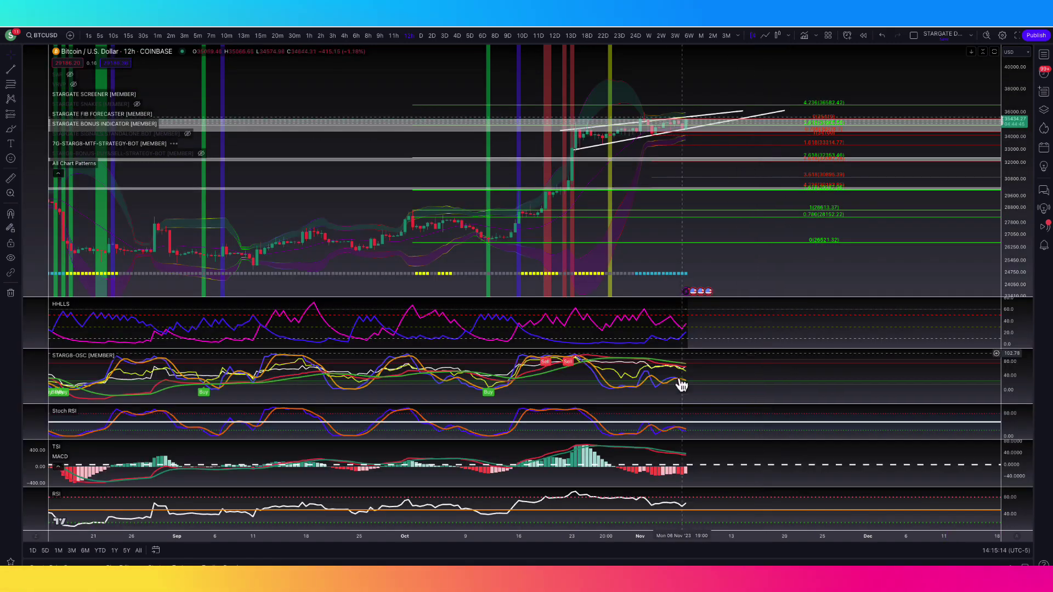
{"action": "double_click", "coordinate": [727, 453]}
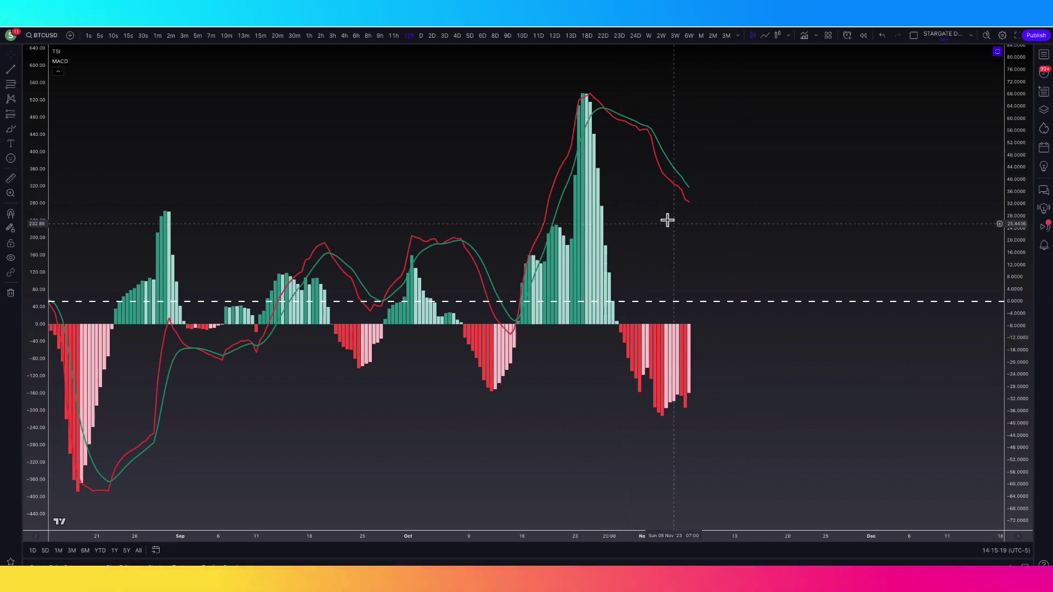
{"action": "left_click", "coordinate": [11, 129]}
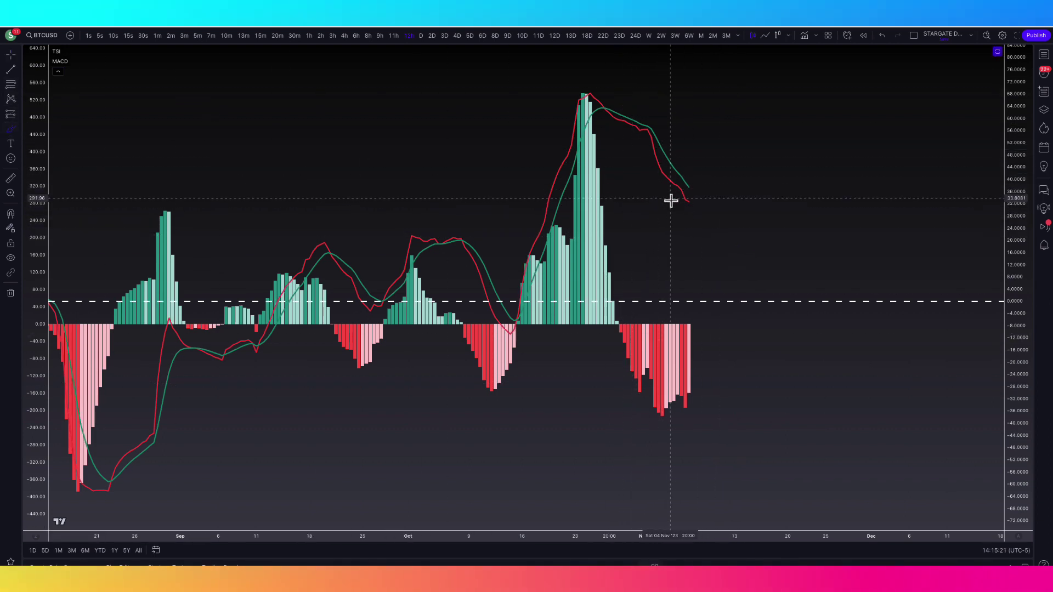
{"action": "left_click_drag", "start_coordinate": [684, 201], "coordinate": [708, 159]}
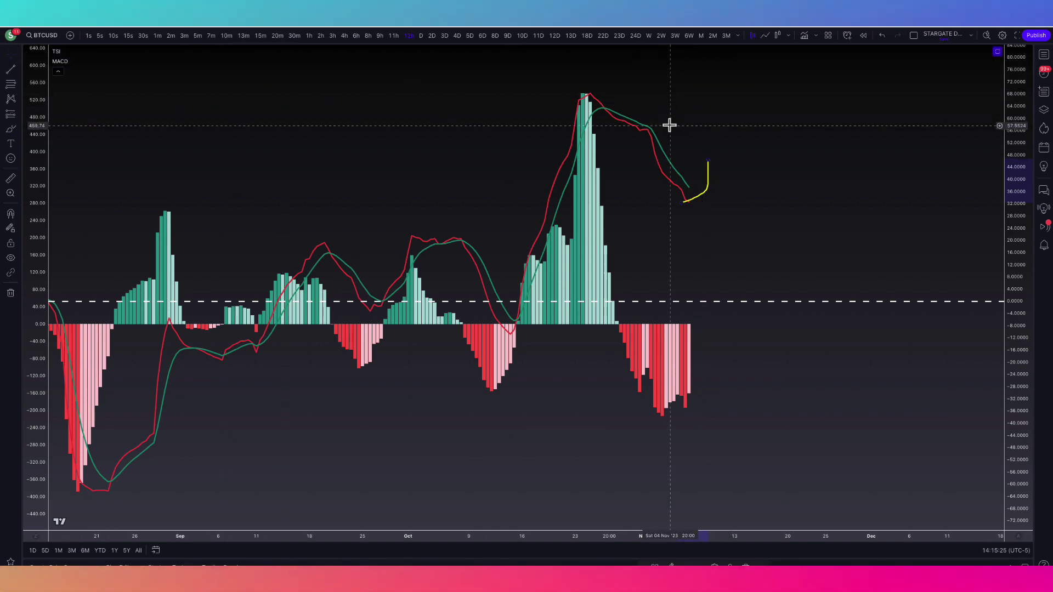
{"action": "double_click", "coordinate": [682, 101]}
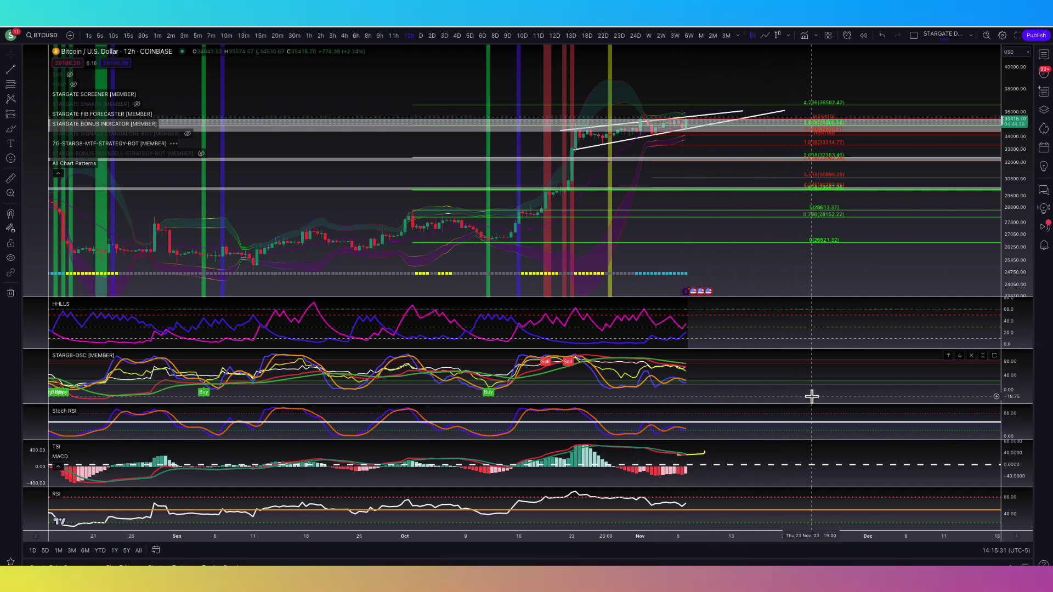
Sketch a yellow rebound curve and a descending line from the TSI peak, then restore all panes
{"action": "double_click", "coordinate": [724, 454]}
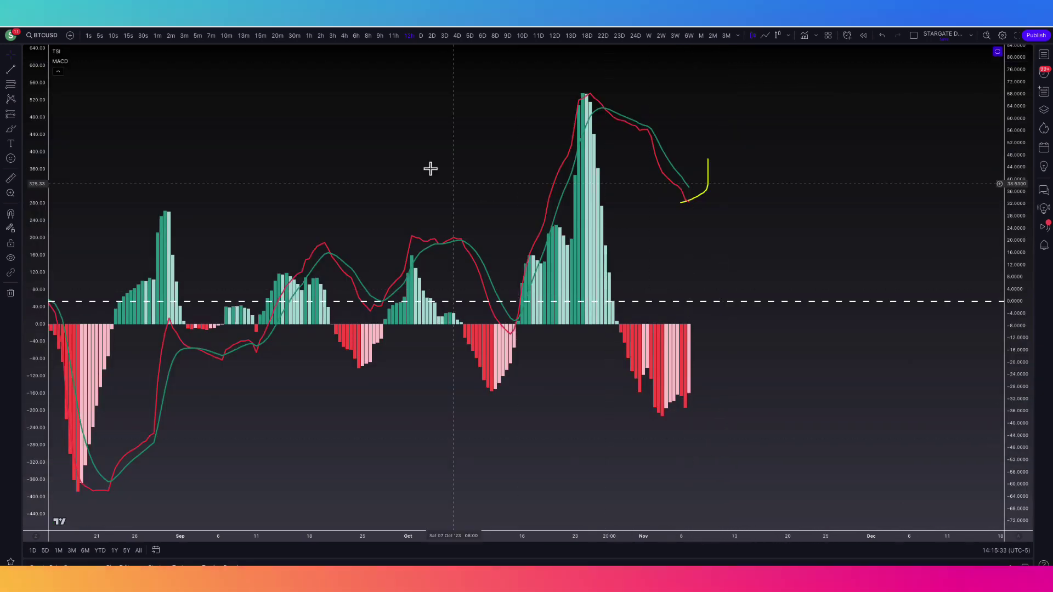
{"action": "left_click", "coordinate": [11, 129]}
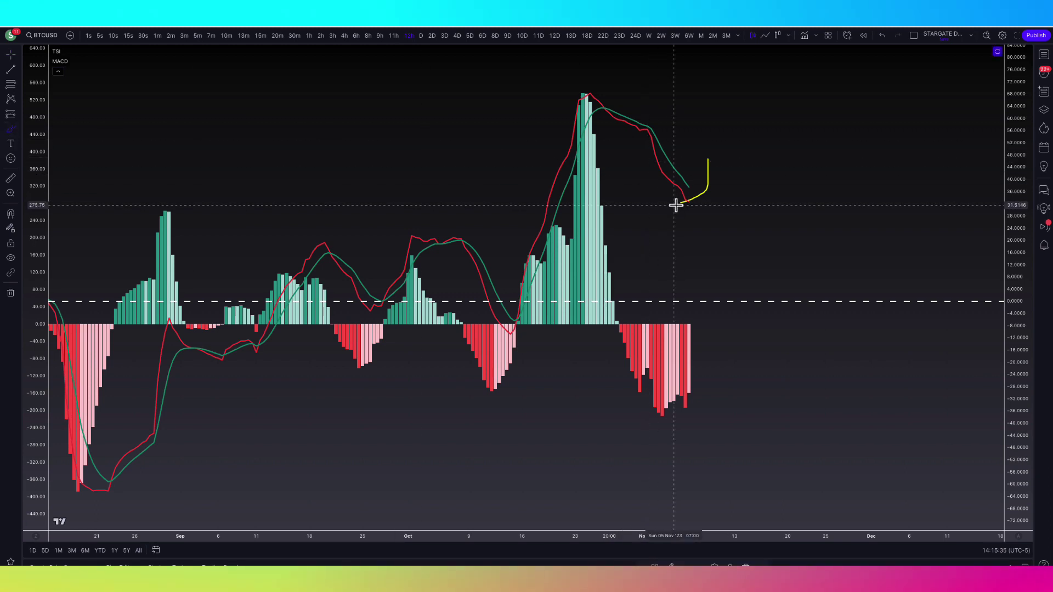
{"action": "left_click_drag", "start_coordinate": [678, 205], "coordinate": [703, 194]}
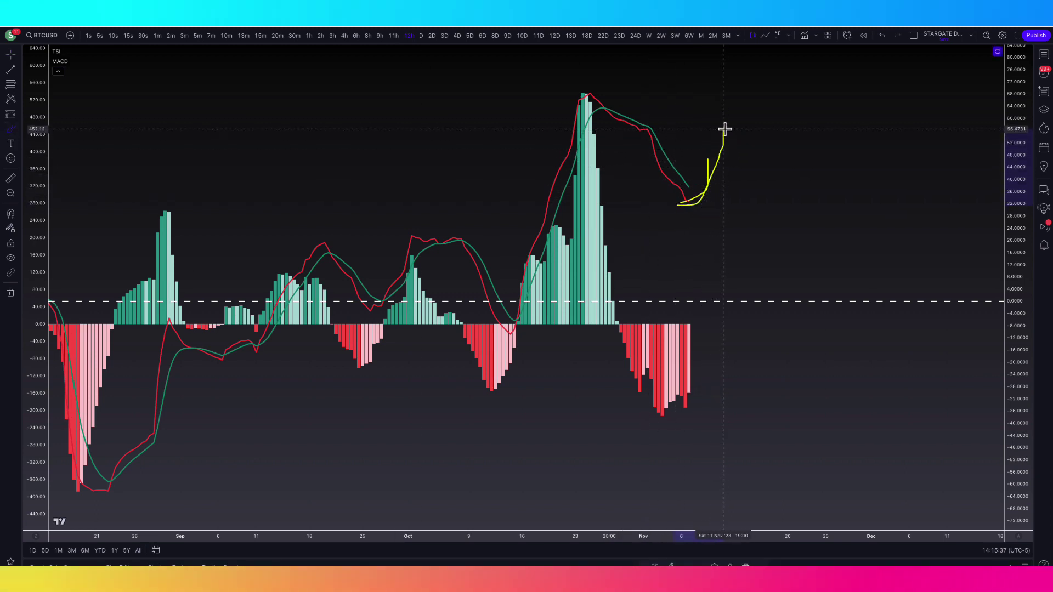
{"action": "left_click_drag", "start_coordinate": [756, 128], "coordinate": [780, 157]}
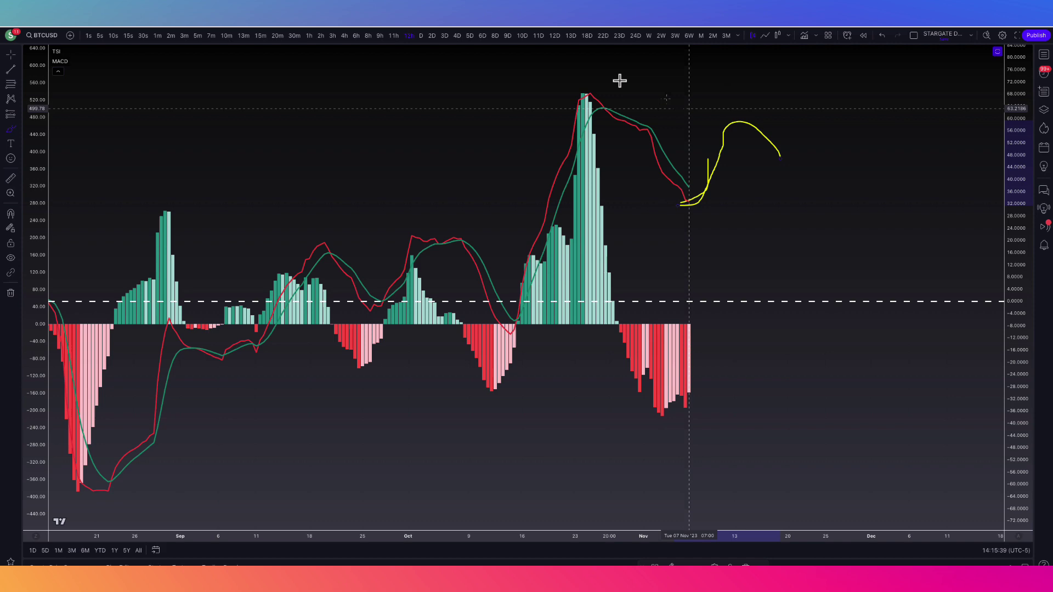
{"action": "left_click_drag", "start_coordinate": [587, 92], "coordinate": [771, 122]}
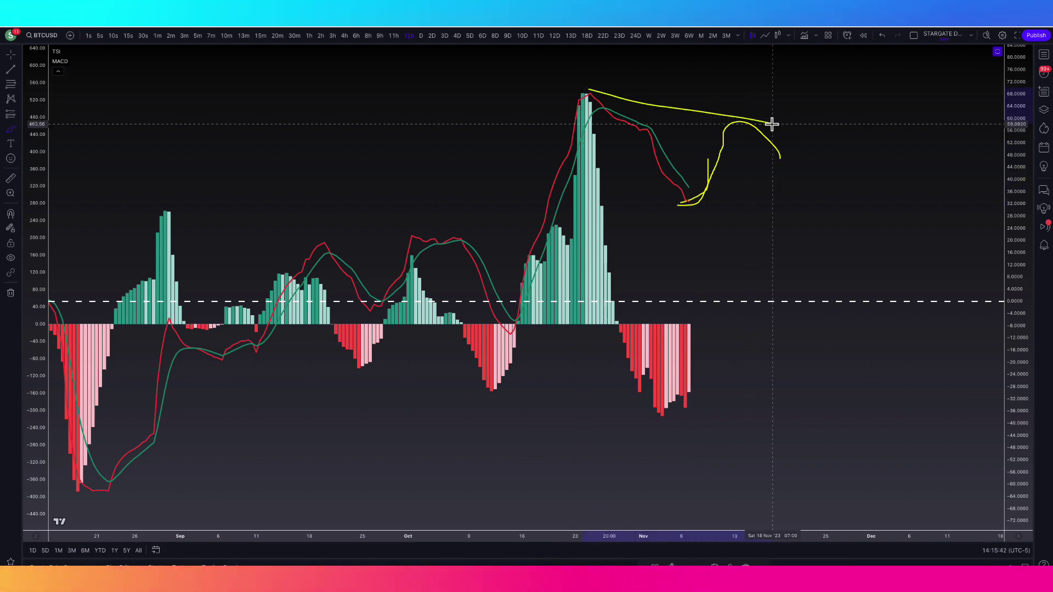
{"action": "left_click", "coordinate": [12, 58]}
{"action": "double_click", "coordinate": [465, 121]}
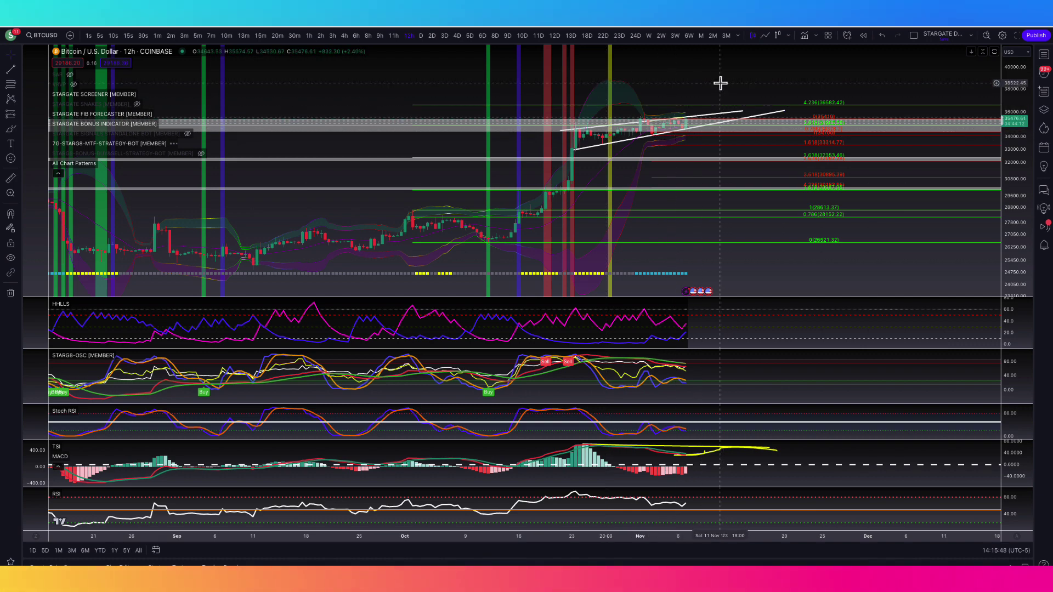
Brush a yellow BTC projection right of the 12h candles: spike toward 40000, pullback near 34000, then sideways
{"action": "scroll", "coordinate": [720, 82], "scroll_direction": "down", "scroll_amount": 5}
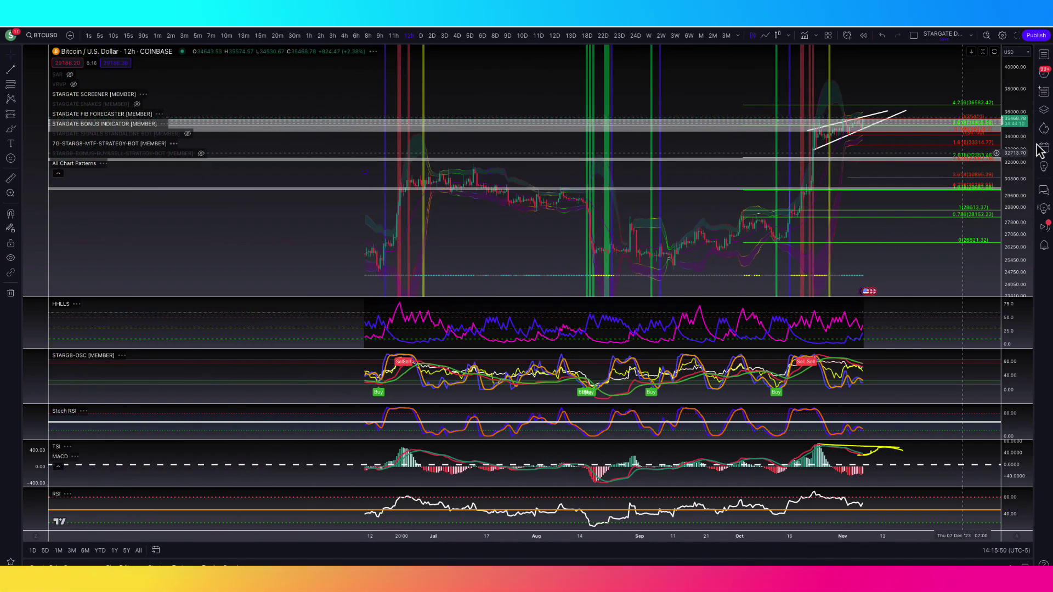
{"action": "left_click_drag", "start_coordinate": [993, 182], "coordinate": [877, 216]}
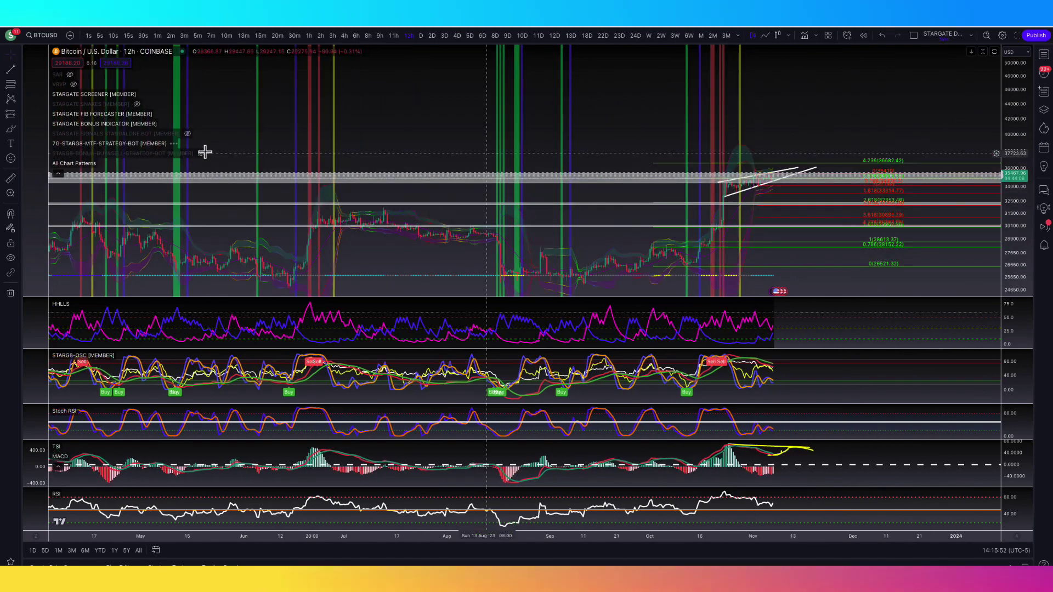
{"action": "left_click", "coordinate": [11, 129]}
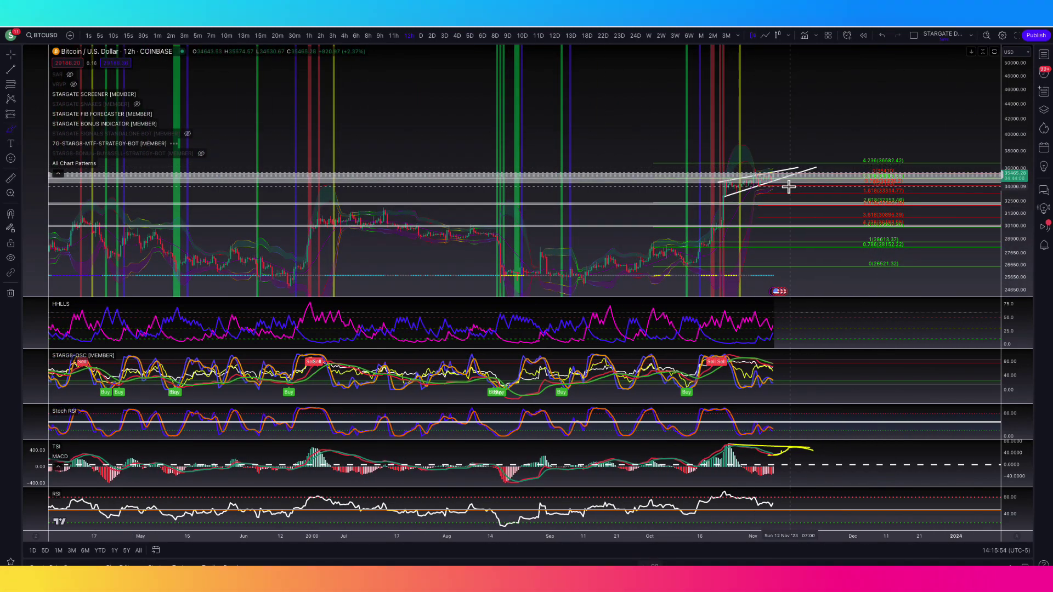
{"action": "left_click_drag", "start_coordinate": [800, 173], "coordinate": [802, 168]}
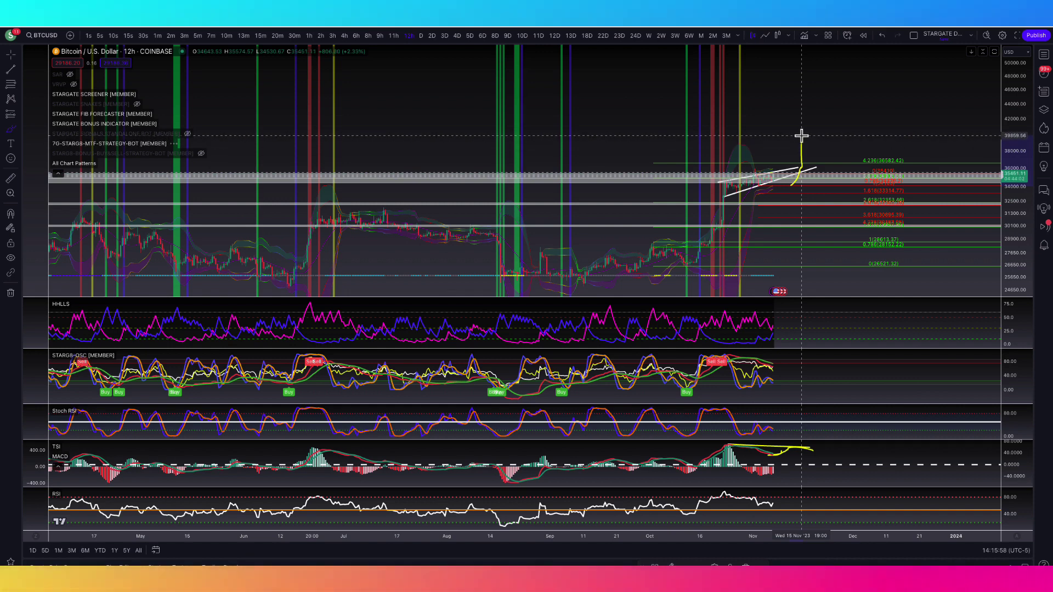
{"action": "left_click_drag", "start_coordinate": [813, 141], "coordinate": [814, 144]}
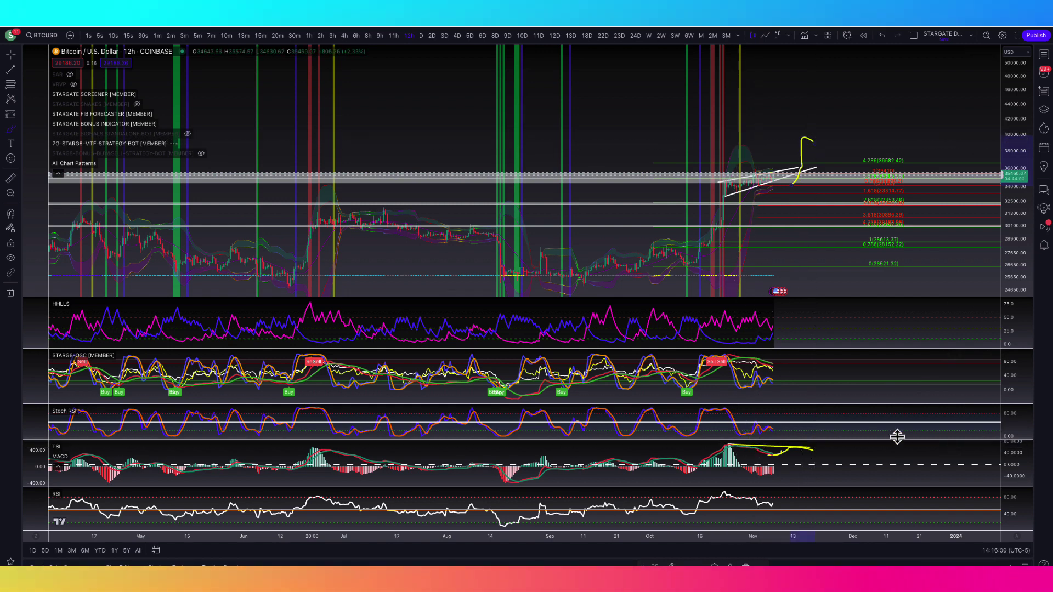
{"action": "left_click_drag", "start_coordinate": [846, 189], "coordinate": [877, 159]}
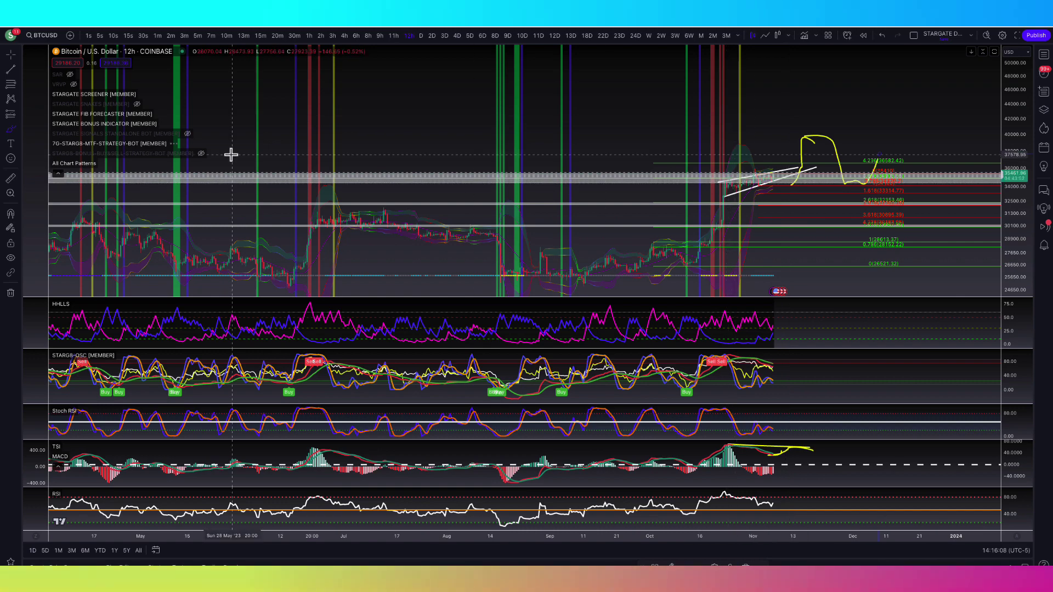
On the daily BTCUSD chart, brush yellow strokes over the recent top, the drop, the October rally and the MACD pane
{"action": "left_click", "coordinate": [420, 35]}
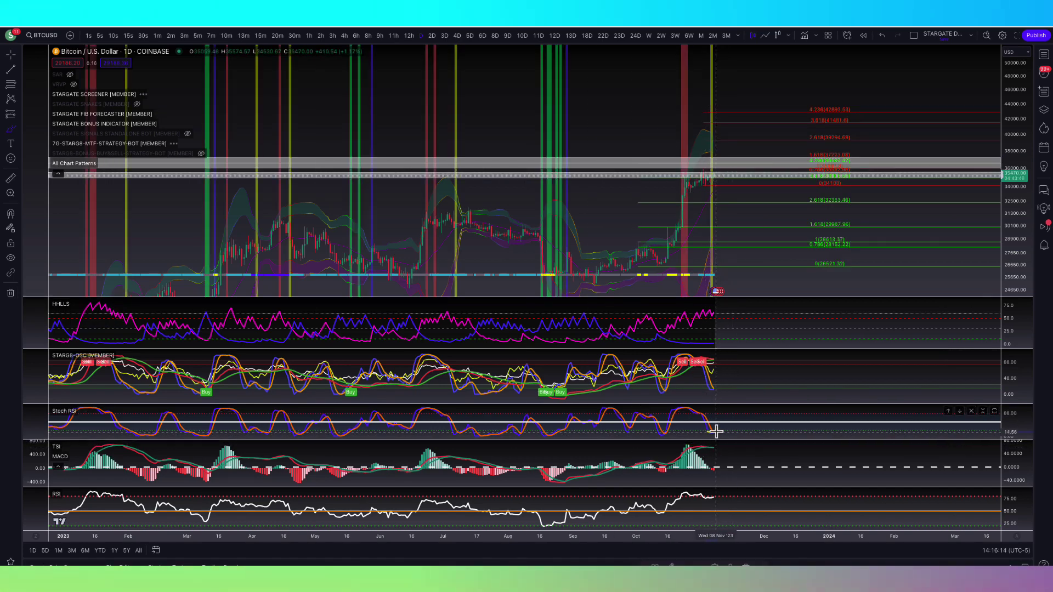
{"action": "left_click_drag", "start_coordinate": [688, 179], "coordinate": [711, 179]}
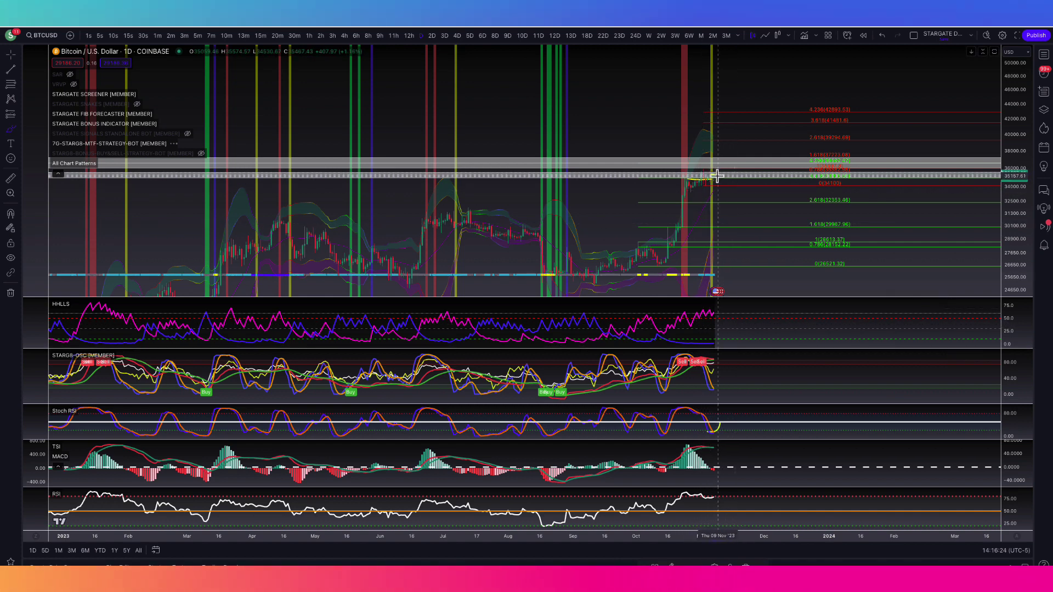
{"action": "left_click_drag", "start_coordinate": [716, 176], "coordinate": [722, 201]}
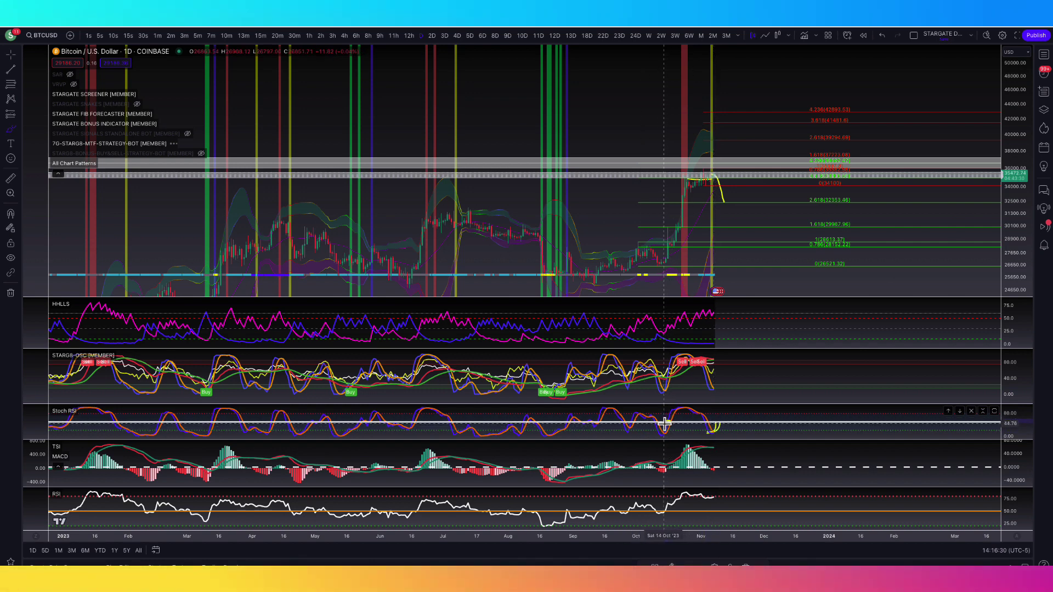
{"action": "left_click_drag", "start_coordinate": [665, 248], "coordinate": [682, 217]}
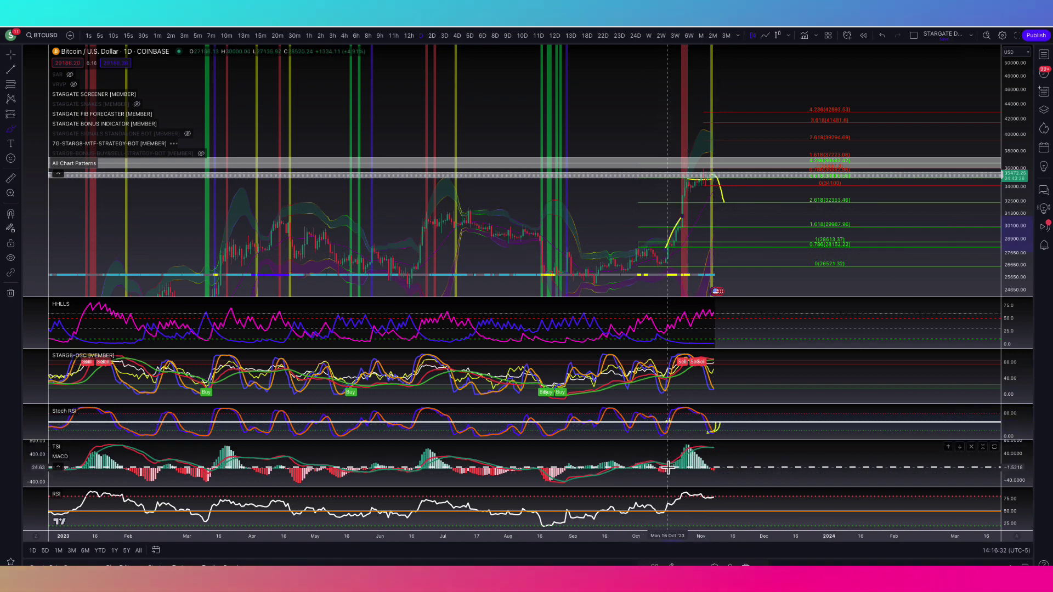
{"action": "left_click_drag", "start_coordinate": [656, 463], "coordinate": [667, 464]}
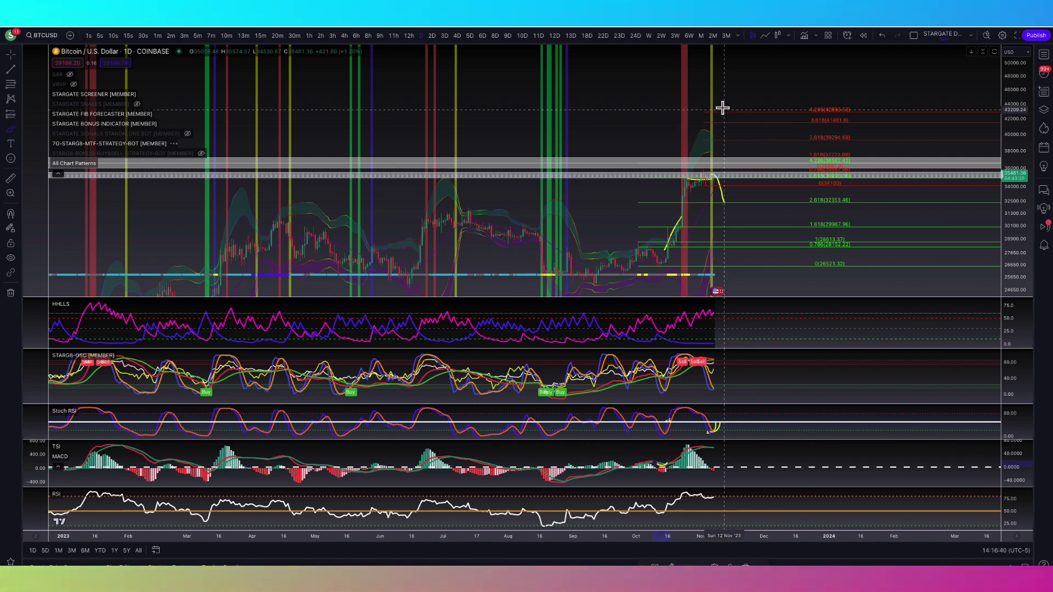
Zoom out to 2019 and brush a yellow stroke along the 2020–21 Bitcoin rally
{"action": "scroll", "coordinate": [730, 219], "scroll_direction": "down", "scroll_amount": 3}
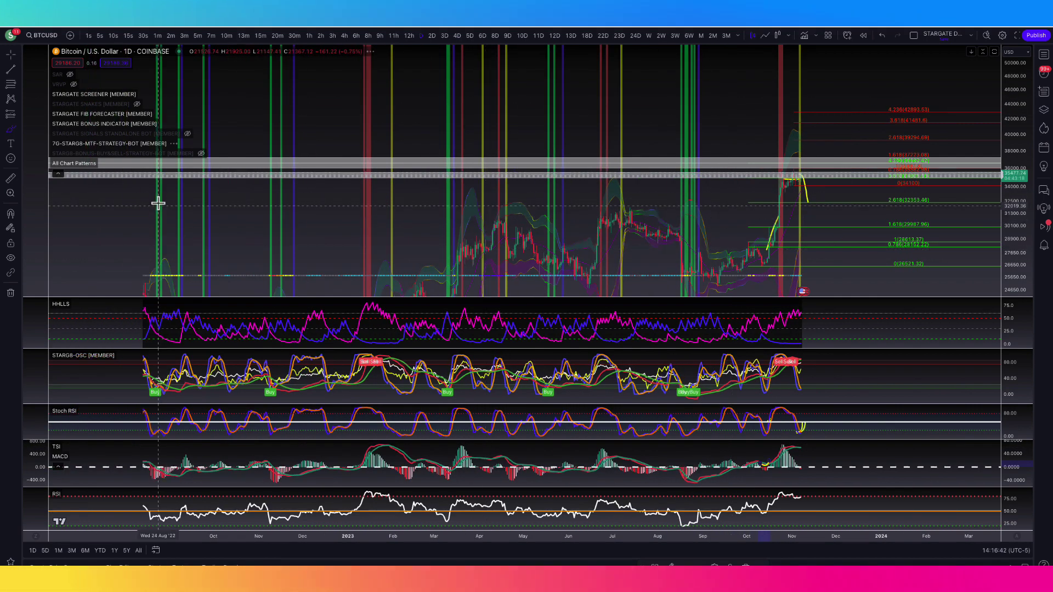
{"action": "scroll", "coordinate": [800, 270], "scroll_direction": "down", "scroll_amount": 6}
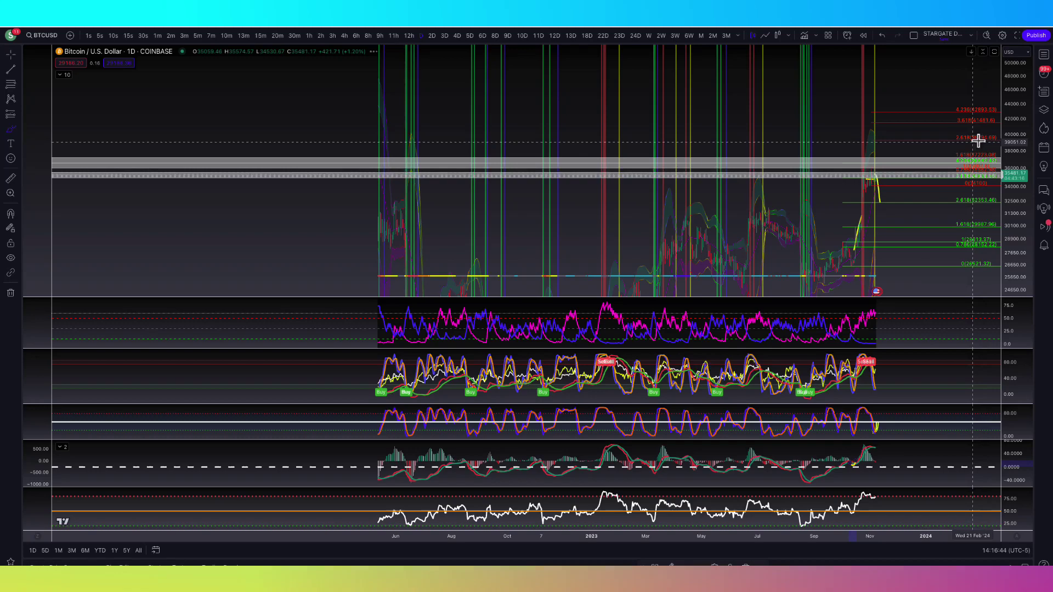
{"action": "scroll", "coordinate": [670, 235], "scroll_direction": "down", "scroll_amount": 3}
{"action": "scroll", "coordinate": [395, 219], "scroll_direction": "down", "scroll_amount": 3}
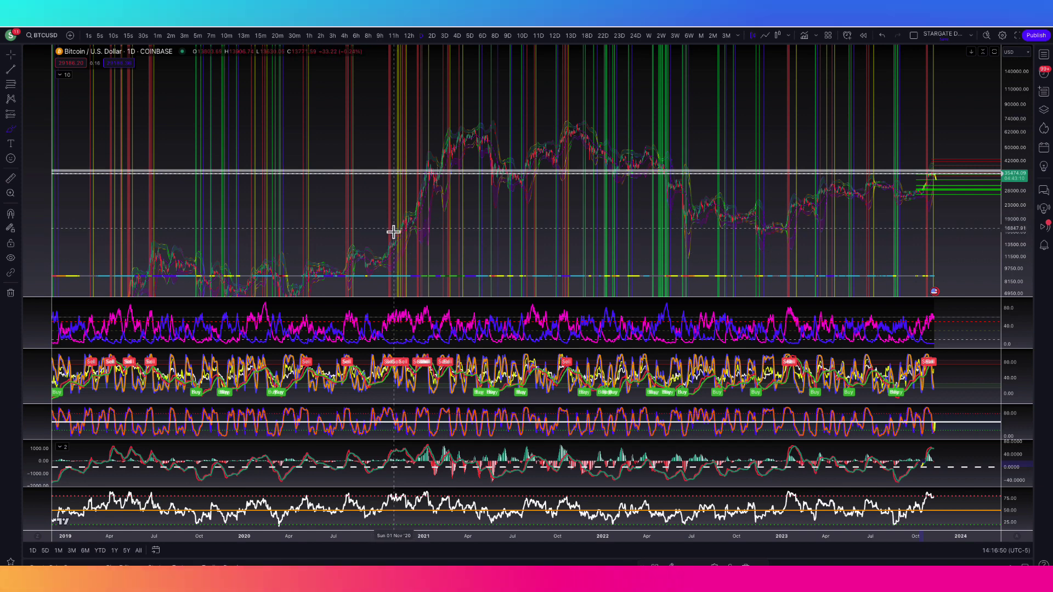
{"action": "left_click_drag", "start_coordinate": [399, 235], "coordinate": [512, 111]}
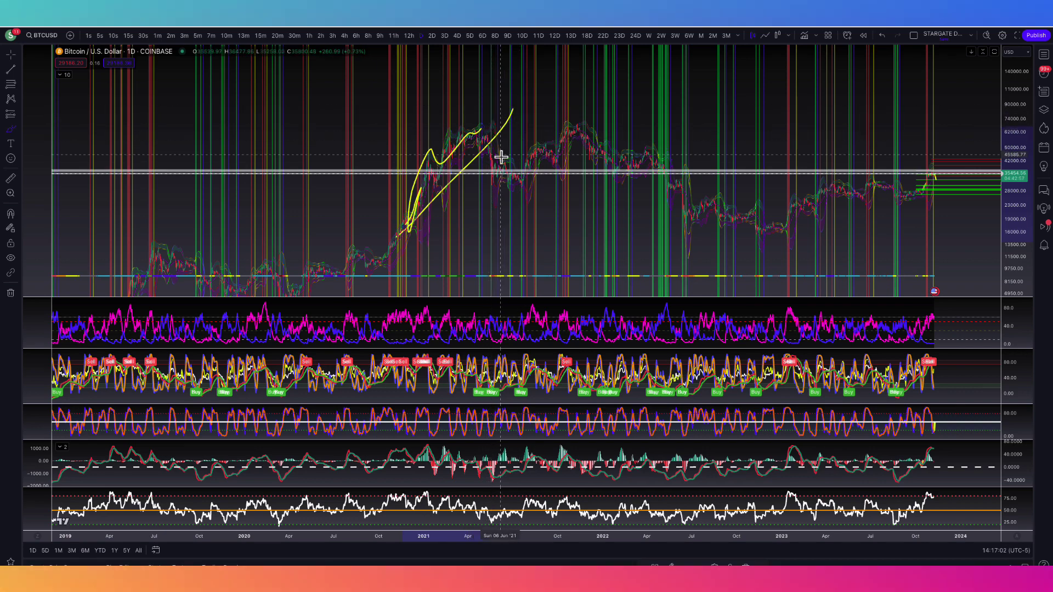
Remove all hand-drawn sketches from the chart and zoom back in slightly
{"action": "left_click", "coordinate": [11, 292]}
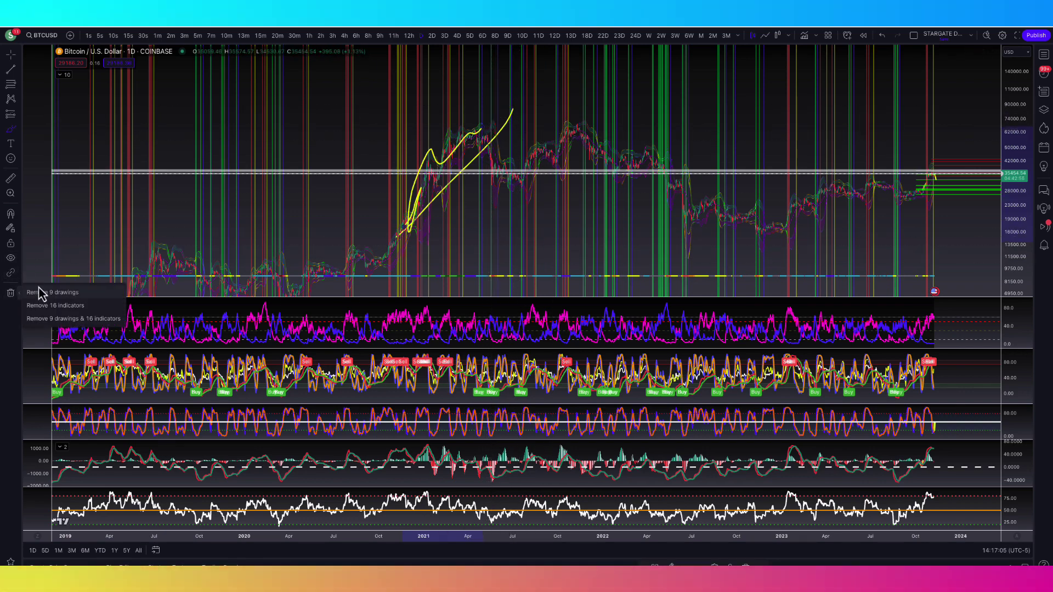
{"action": "left_click", "coordinate": [41, 289]}
{"action": "scroll", "coordinate": [380, 101], "scroll_direction": "up", "scroll_amount": 2}
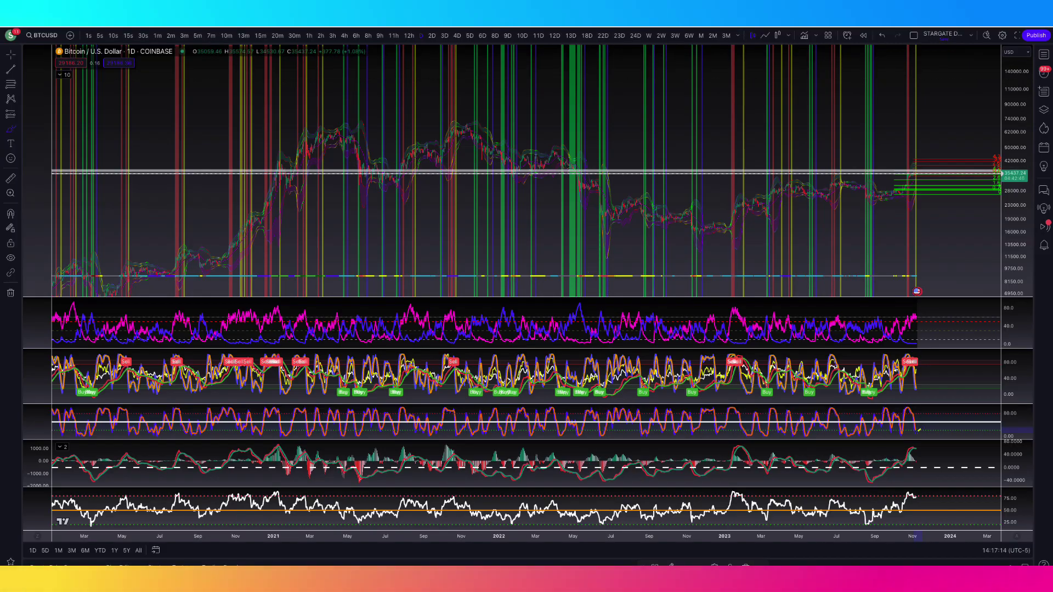
Open the XRPUSD chart, zoomed out, on the daily timeframe
{"action": "left_click", "coordinate": [597, 17]}
{"action": "scroll", "coordinate": [712, 216], "scroll_direction": "down", "scroll_amount": 2}
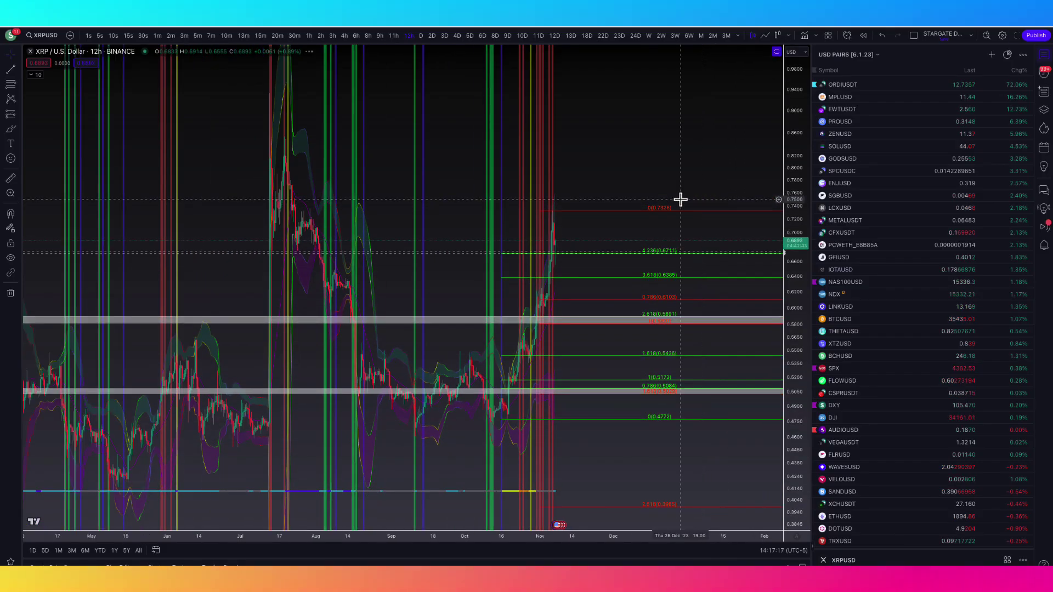
{"action": "left_click", "coordinate": [424, 35]}
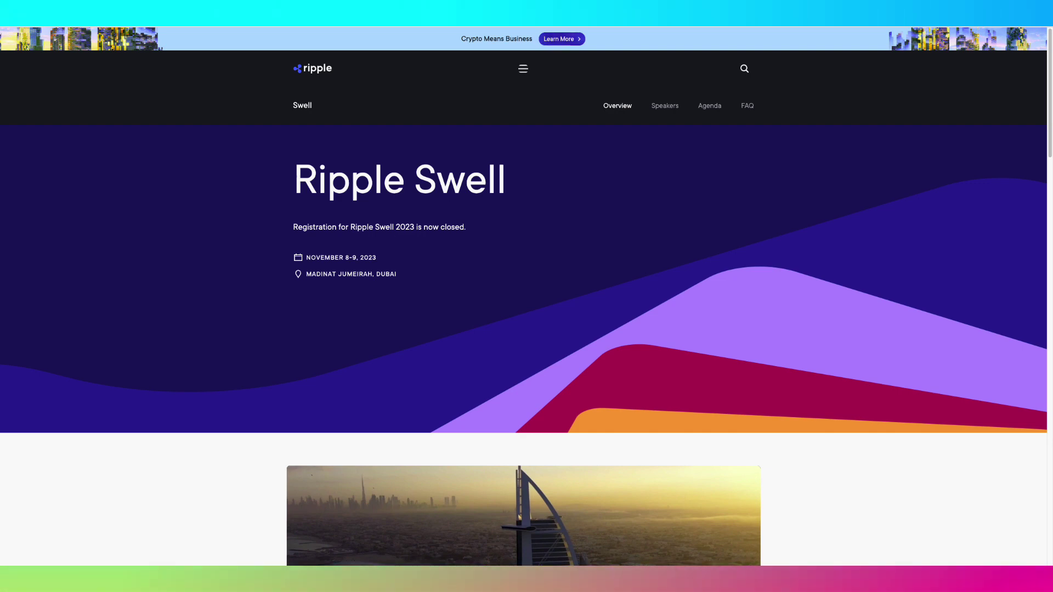
Leave the Ripple Swell 2023 page and go back to the XRPUSD daily chart with its Fib targets
{"action": "mouse_move", "coordinate": [702, 28]}
{"action": "left_click", "coordinate": [662, 15]}
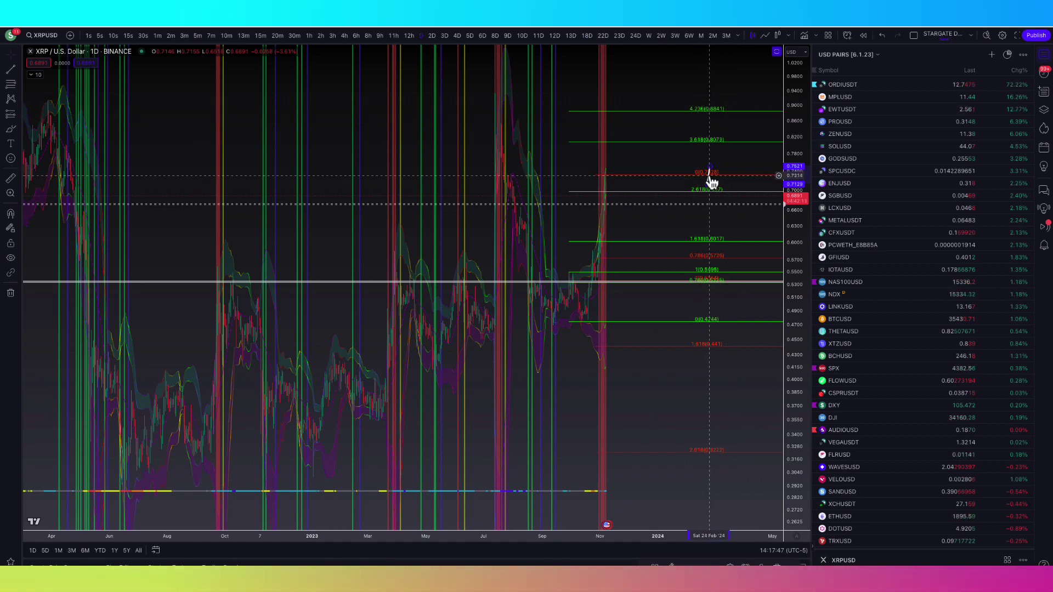
Brush a yellow XRP projection: spike near 0.83, choppy pullback, then a climb toward the 4.236 Fib at 0.8841
{"action": "left_click", "coordinate": [6, 132]}
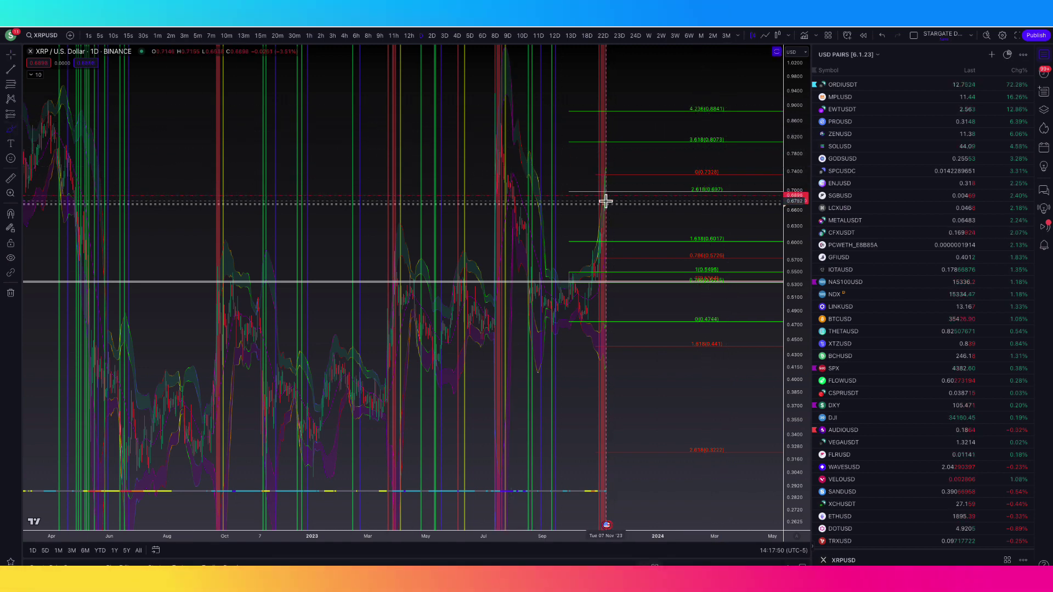
{"action": "left_click_drag", "start_coordinate": [606, 201], "coordinate": [605, 152]}
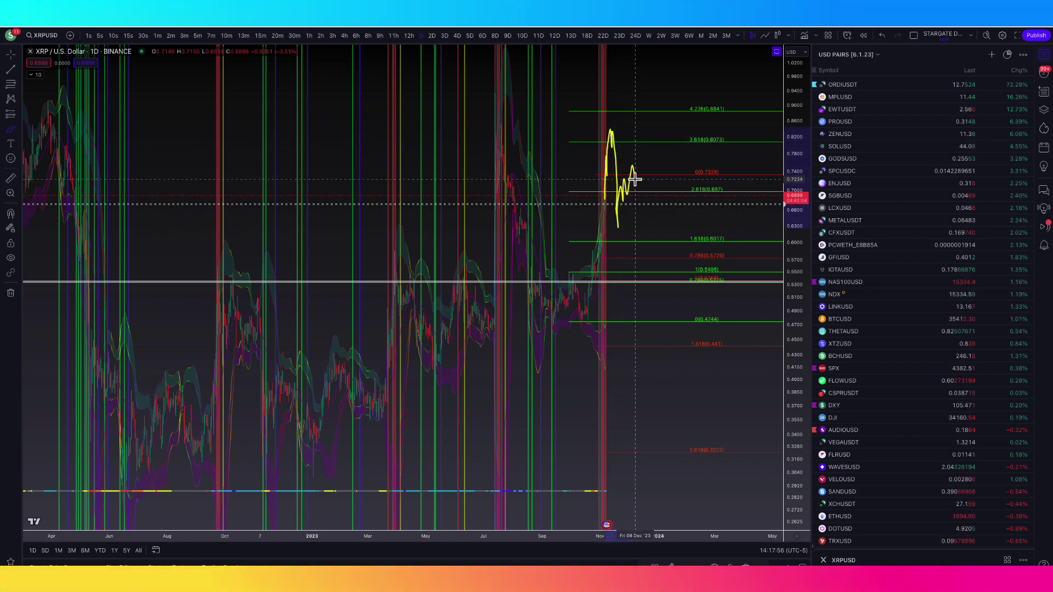
{"action": "mouse_move", "coordinate": [634, 178]}
{"action": "left_mouse_down"}
{"action": "mouse_move", "coordinate": [642, 167]}
{"action": "mouse_move", "coordinate": [651, 175]}
{"action": "left_mouse_up"}
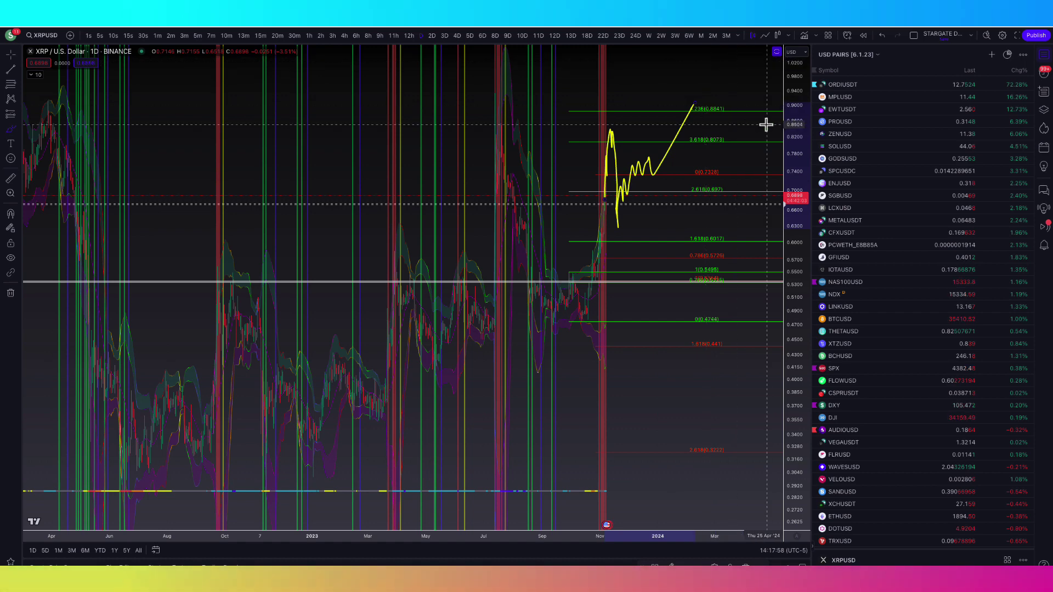
{"action": "scroll", "coordinate": [764, 242], "scroll_direction": "down", "scroll_amount": 6}
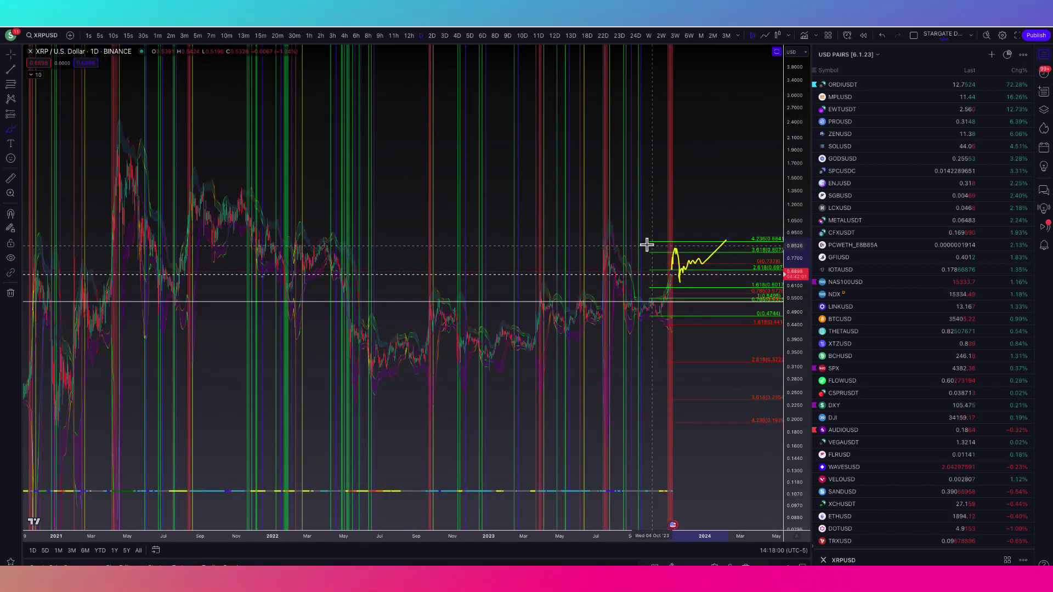
{"action": "scroll", "coordinate": [693, 276], "scroll_direction": "up", "scroll_amount": 2}
{"action": "scroll", "coordinate": [694, 276], "scroll_direction": "up", "scroll_amount": 2}
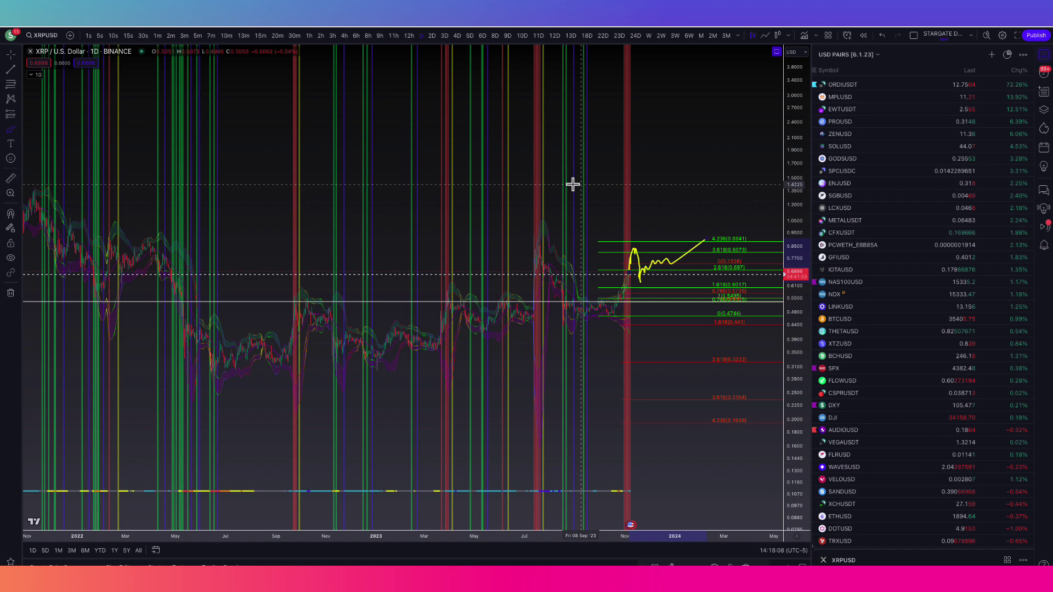
{"action": "scroll", "coordinate": [705, 183], "scroll_direction": "up", "scroll_amount": 4}
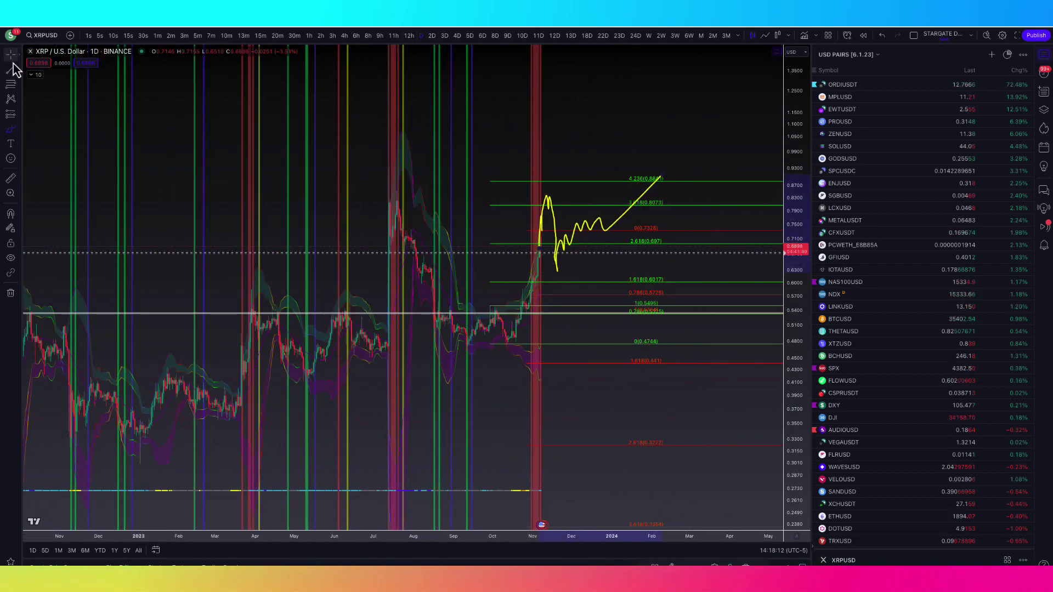
Replace the yellow sketch with a white trend line from the mid-October low toward 0.8294, then view 4-hour candles
{"action": "left_click", "coordinate": [10, 291]}
{"action": "left_click", "coordinate": [33, 290]}
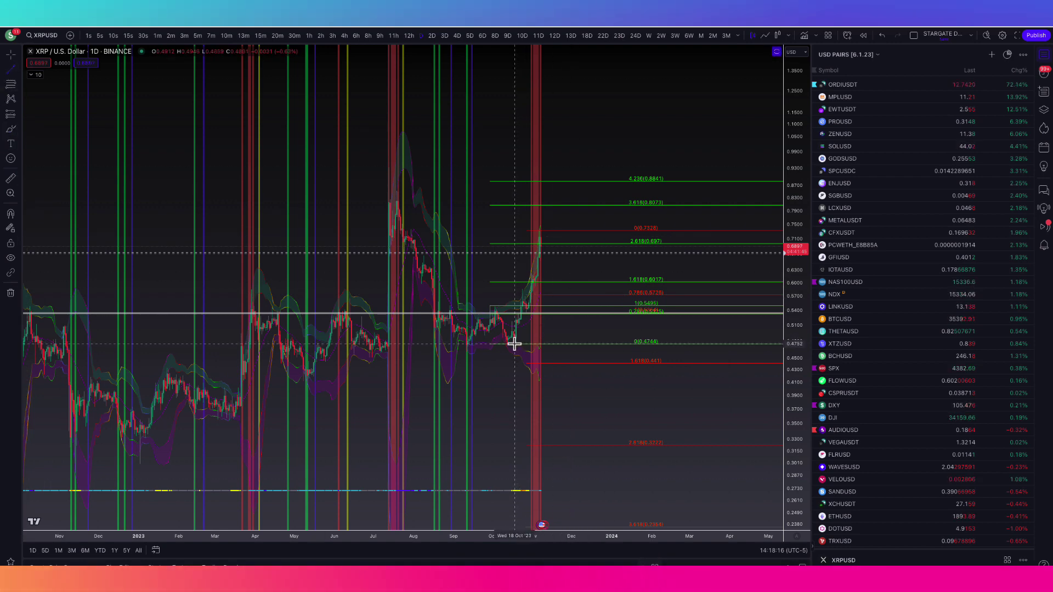
{"action": "left_click", "coordinate": [514, 342]}
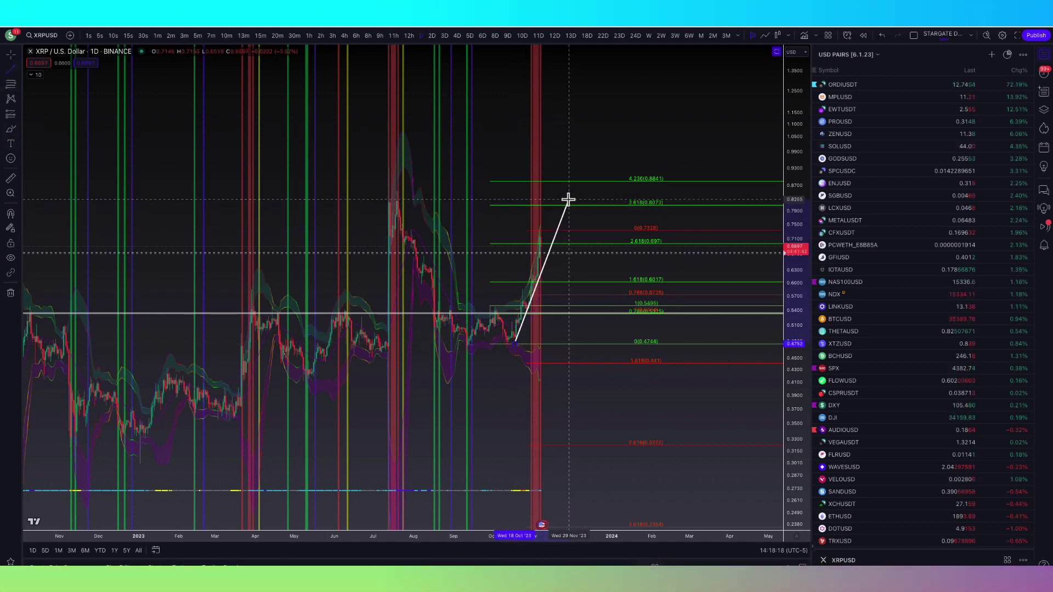
{"action": "left_click", "coordinate": [569, 198]}
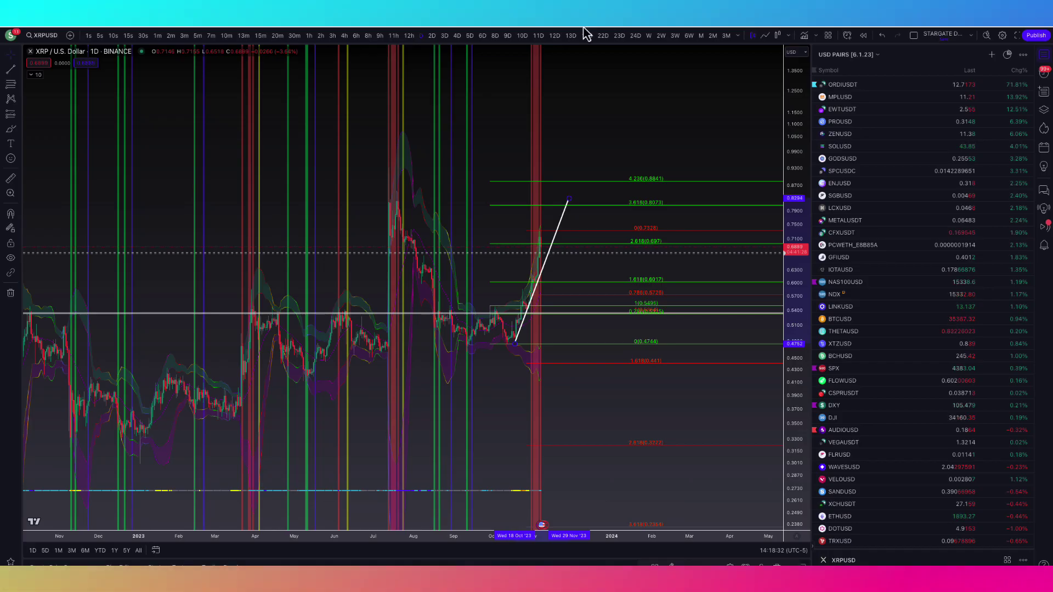
{"action": "left_click", "coordinate": [344, 36]}
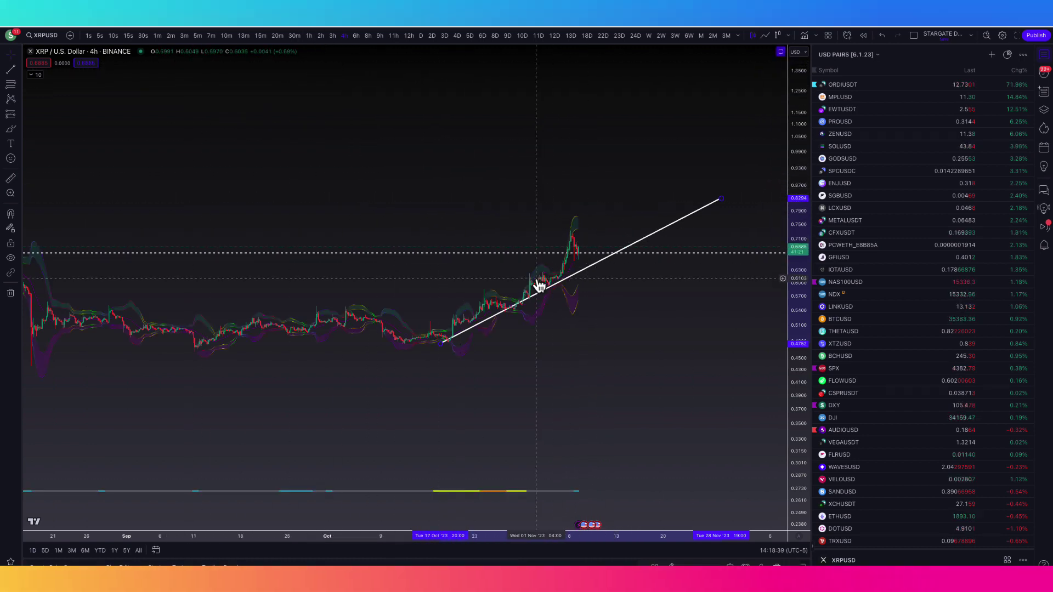
Add a price alert for XRP crossing 0.6708 with Alt+A
{"action": "key", "text": "alt+a"}
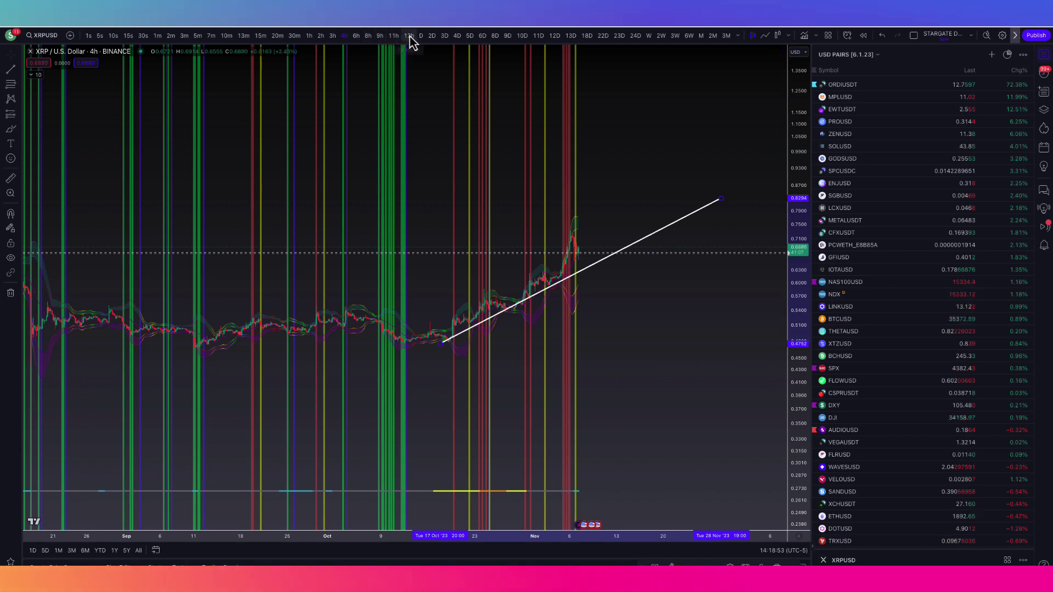
Show XRP on 3-day candles with a compressed price scale fitting more of its range
{"action": "left_click", "coordinate": [445, 36]}
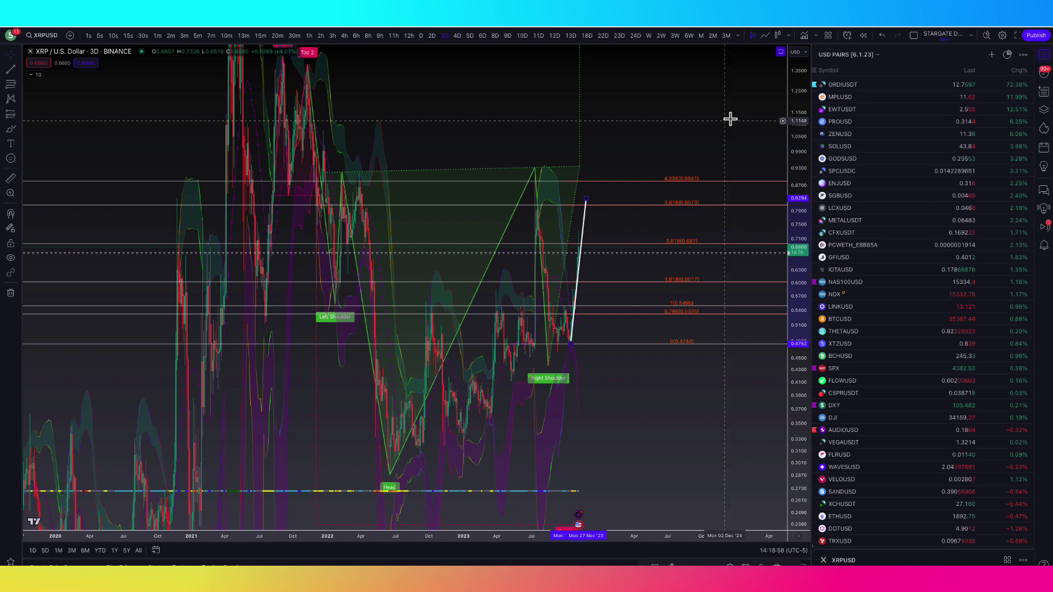
{"action": "left_click_drag", "start_coordinate": [788, 111], "coordinate": [607, 289]}
{"action": "scroll", "coordinate": [565, 265], "scroll_direction": "up", "scroll_amount": 5}
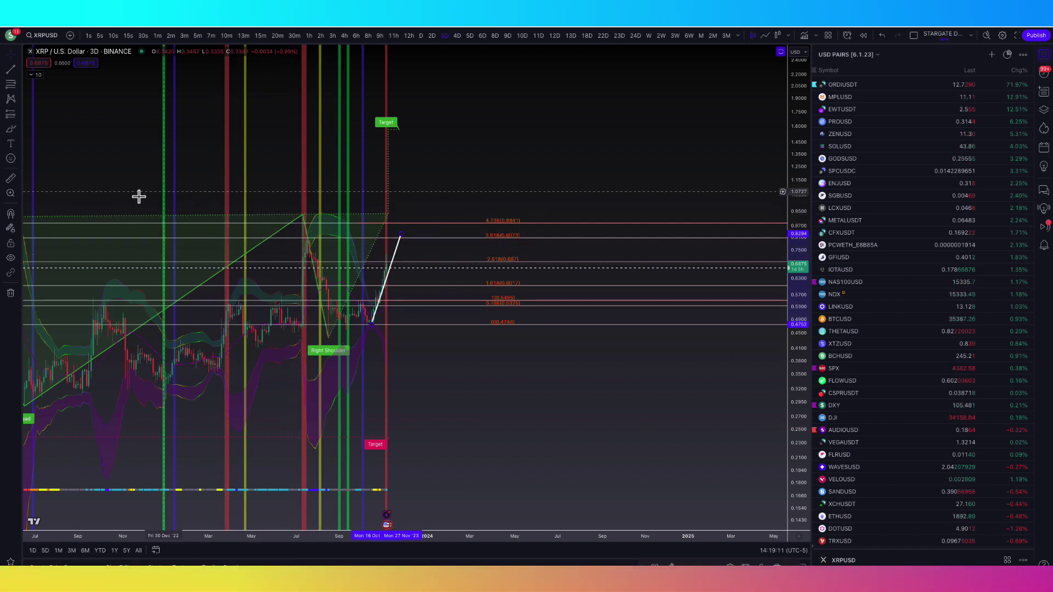
Brush a yellow mark over XRP's 2023 price swing, then bring up the XLM 1-hour futures chart
{"action": "left_click", "coordinate": [10, 130]}
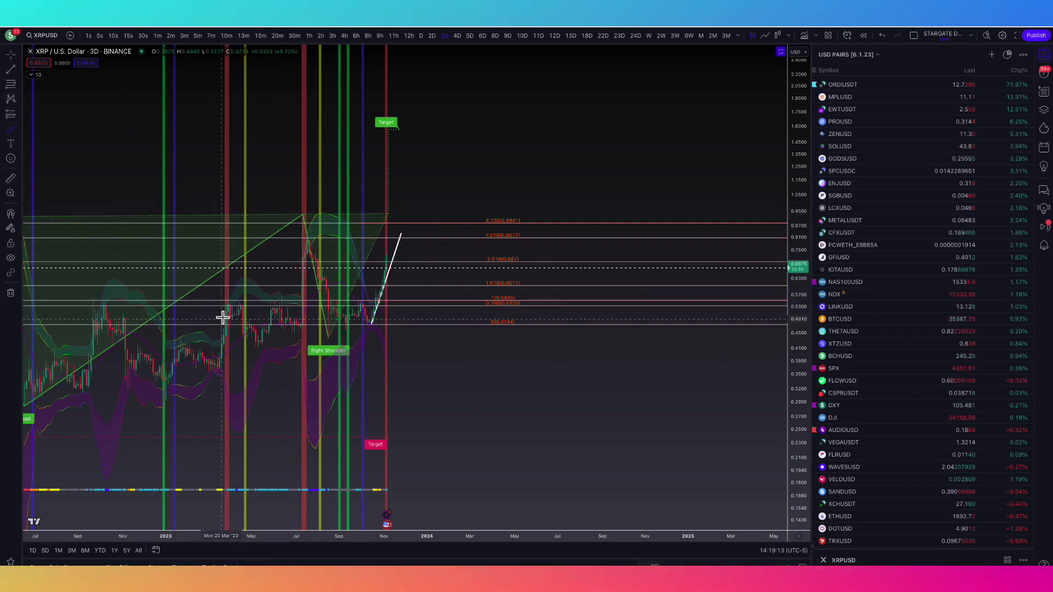
{"action": "left_click_drag", "start_coordinate": [224, 315], "coordinate": [236, 301]}
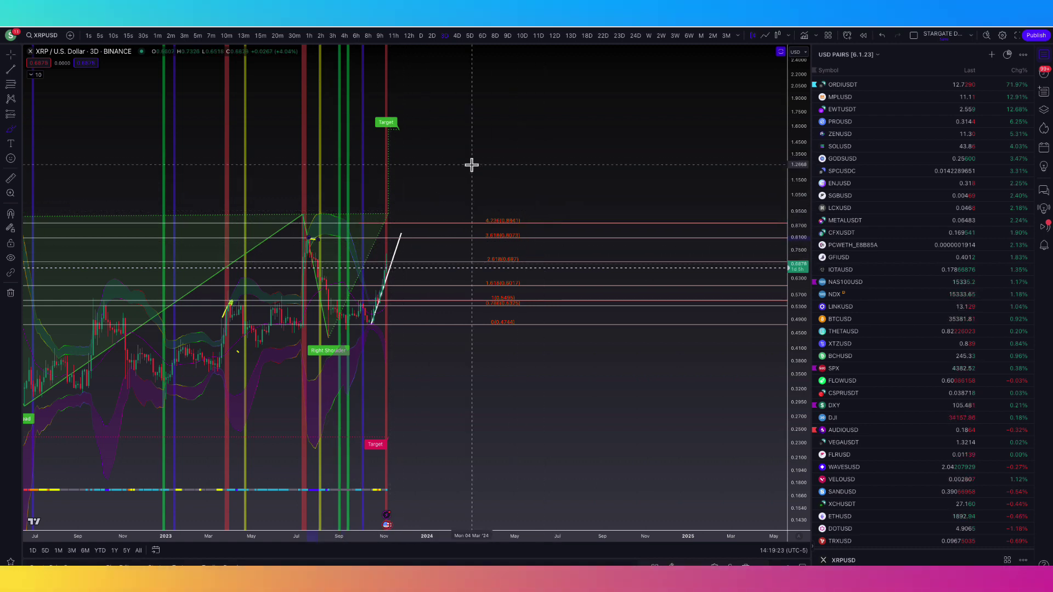
{"action": "key", "text": "ctrl+Tab"}
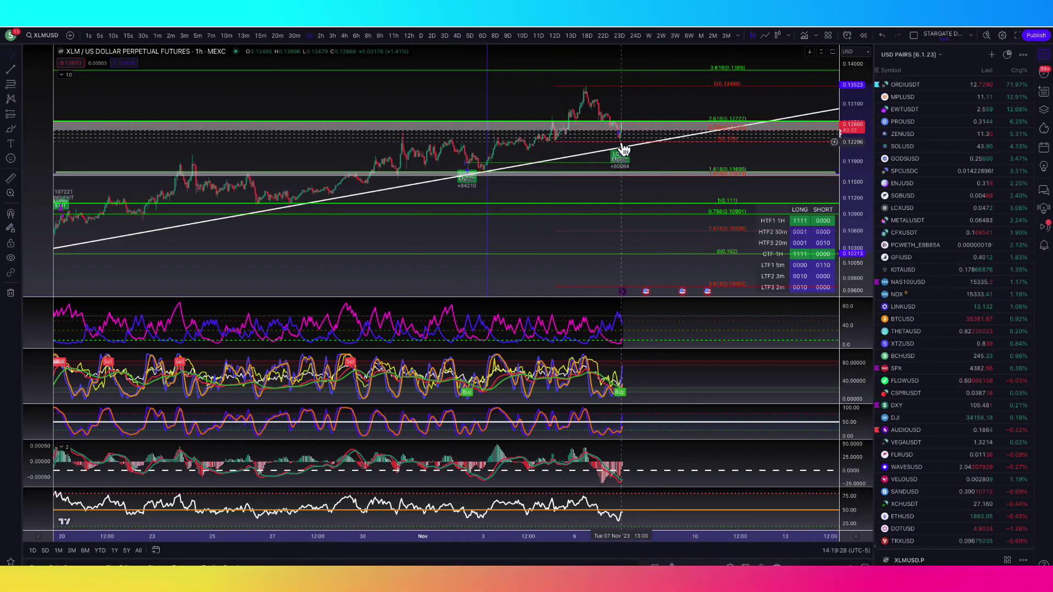
Draw a falling trend line from XLM's recent peak down to the rising trend line, then view 4-hour candles
{"action": "left_click_drag", "start_coordinate": [620, 150], "coordinate": [579, 160]}
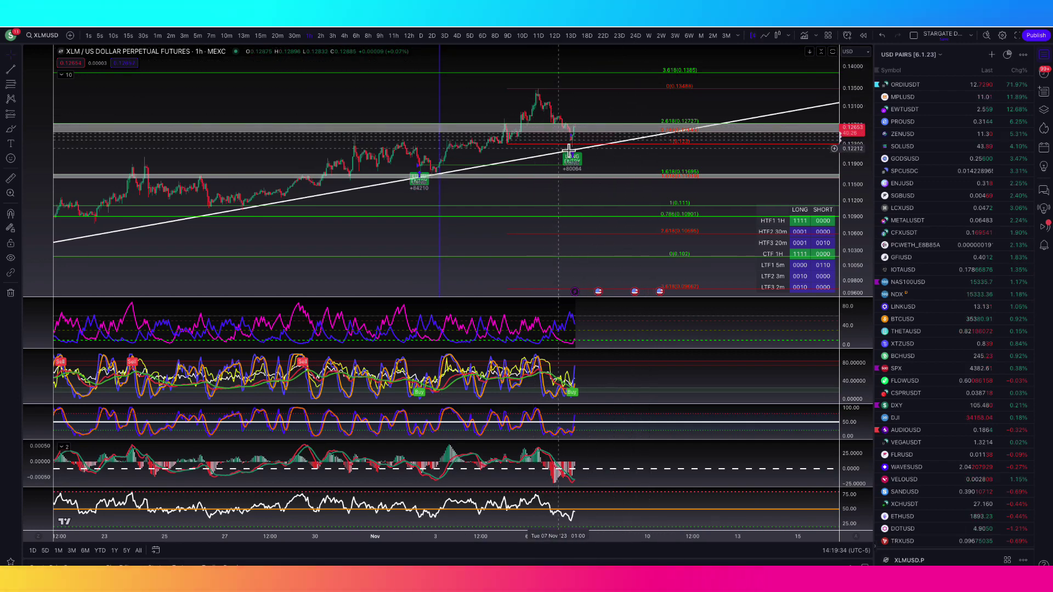
{"action": "left_click", "coordinate": [10, 69]}
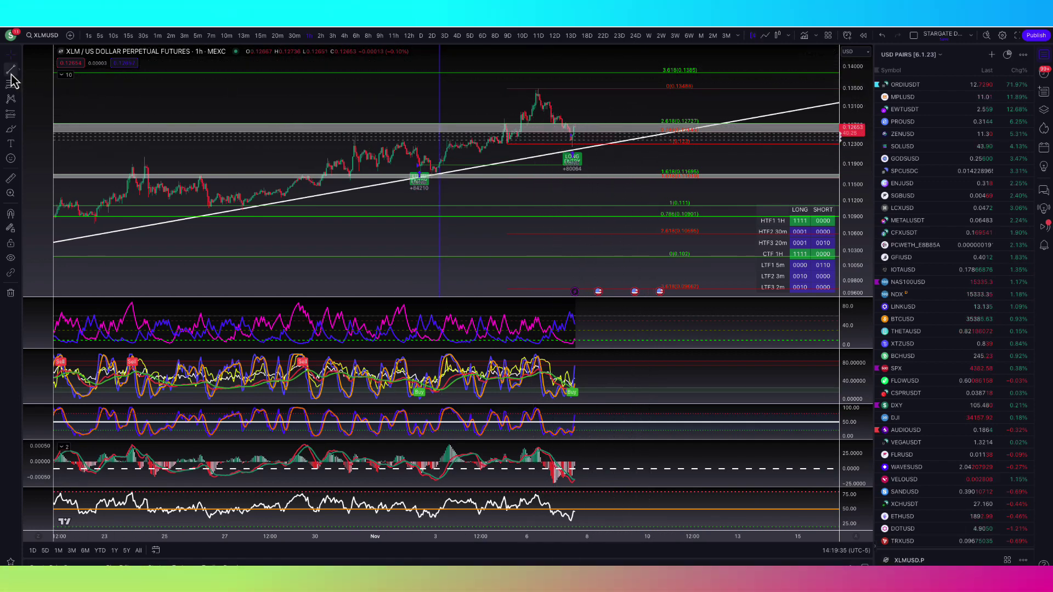
{"action": "left_click", "coordinate": [537, 88]}
{"action": "left_click", "coordinate": [592, 154]}
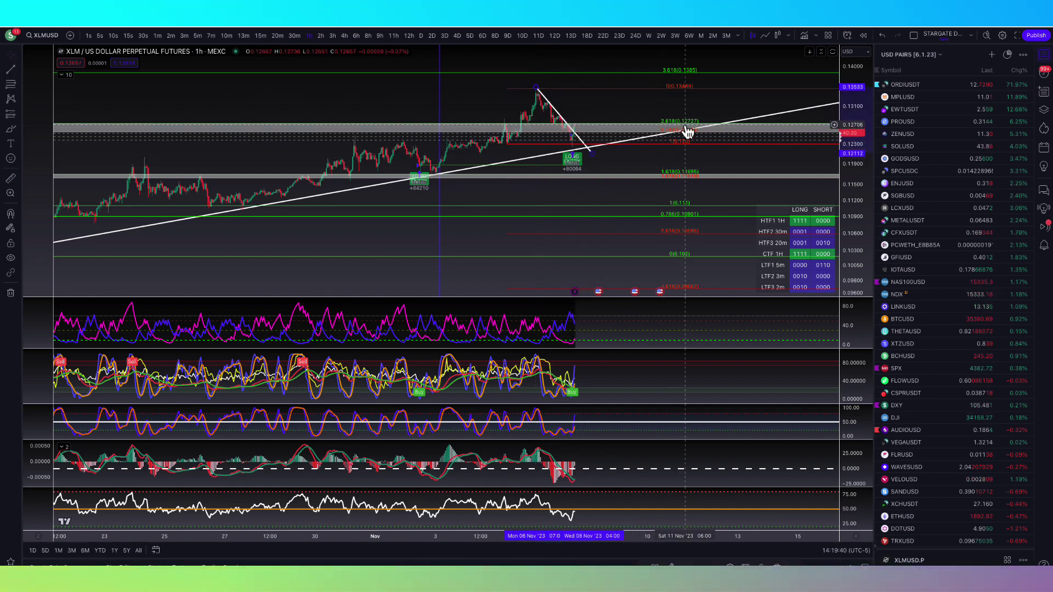
{"action": "left_click", "coordinate": [345, 36]}
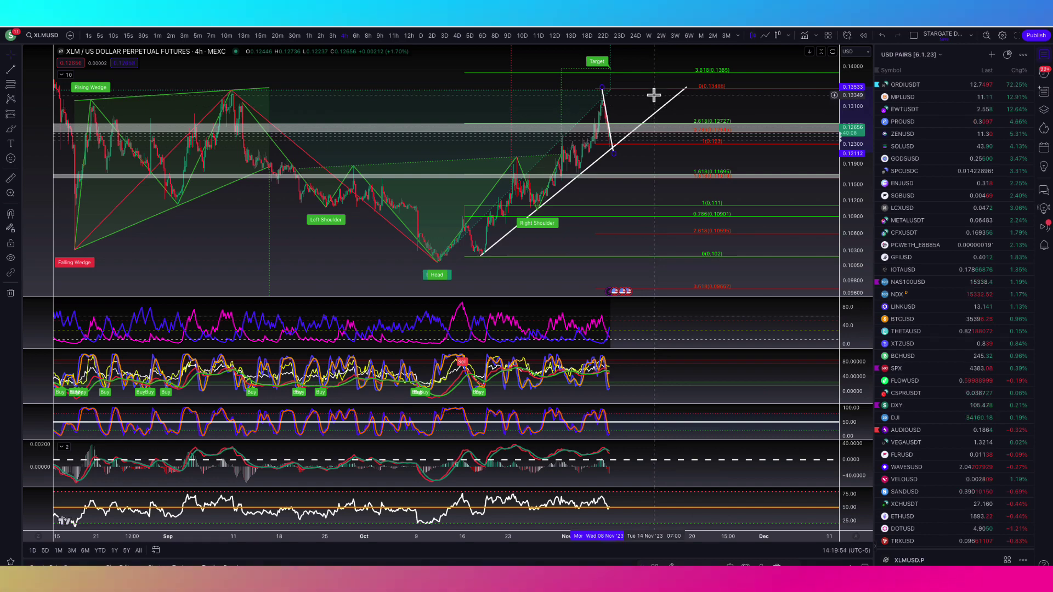
Review XLM on daily candles with its support band, then on the 3-day chart
{"action": "scroll", "coordinate": [764, 176], "scroll_direction": "down", "scroll_amount": 5}
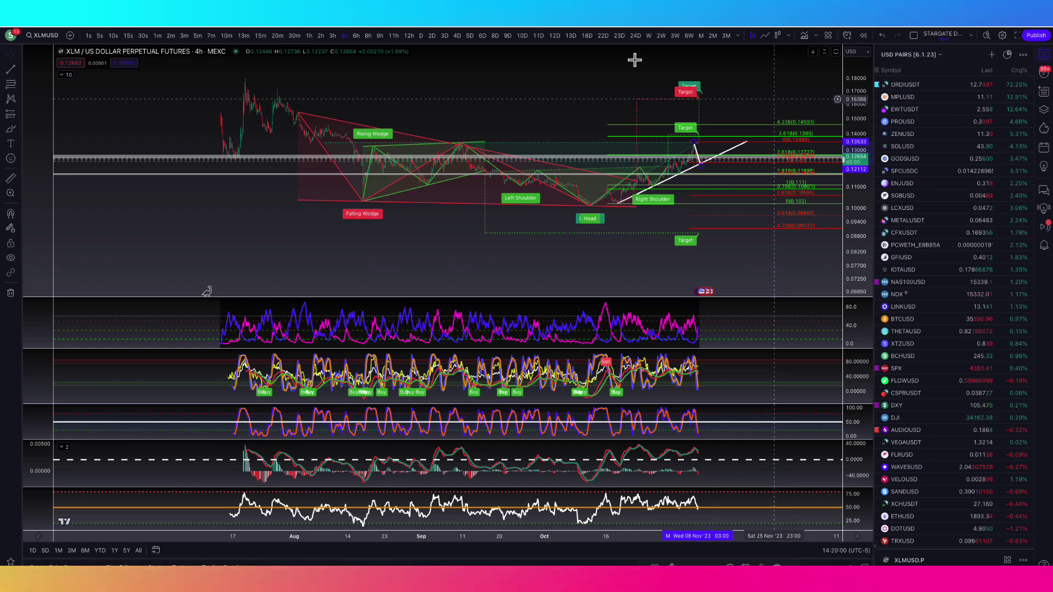
{"action": "left_click", "coordinate": [420, 36]}
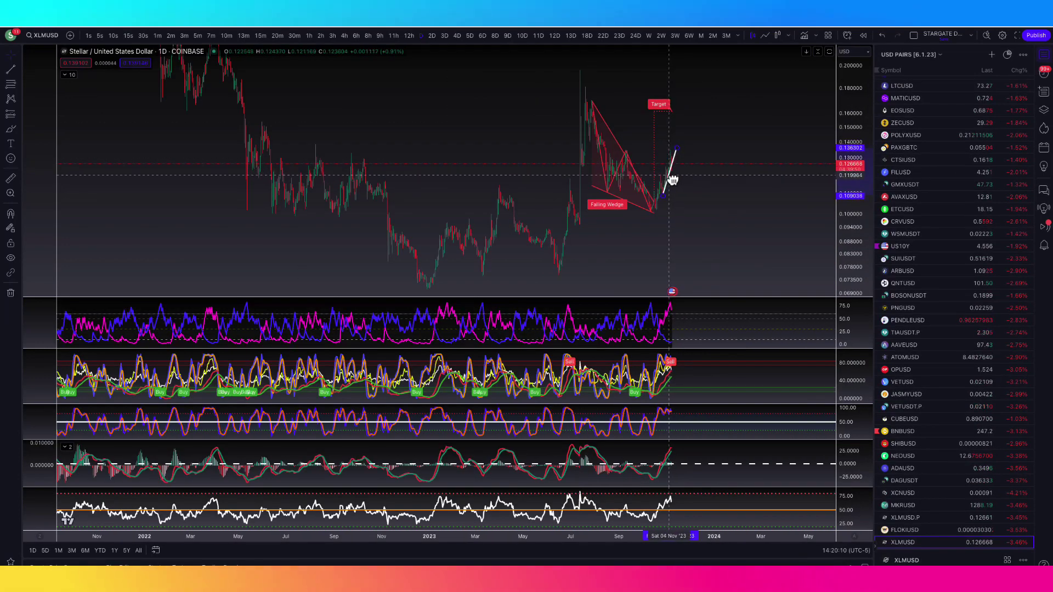
{"action": "left_click", "coordinate": [694, 185]}
{"action": "scroll", "coordinate": [643, 218], "scroll_direction": "up", "scroll_amount": 3}
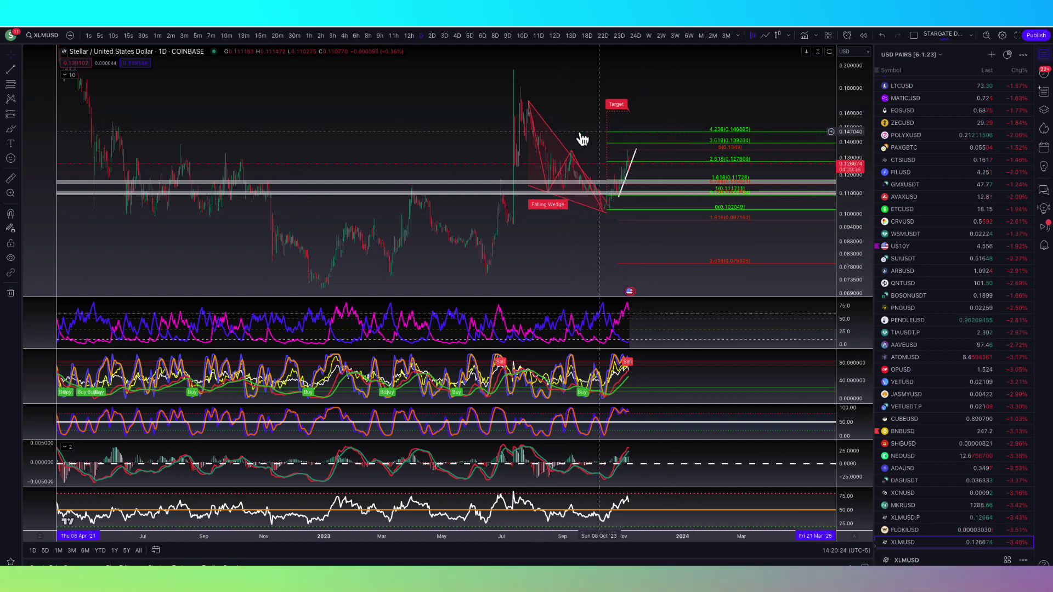
{"action": "left_click", "coordinate": [444, 35]}
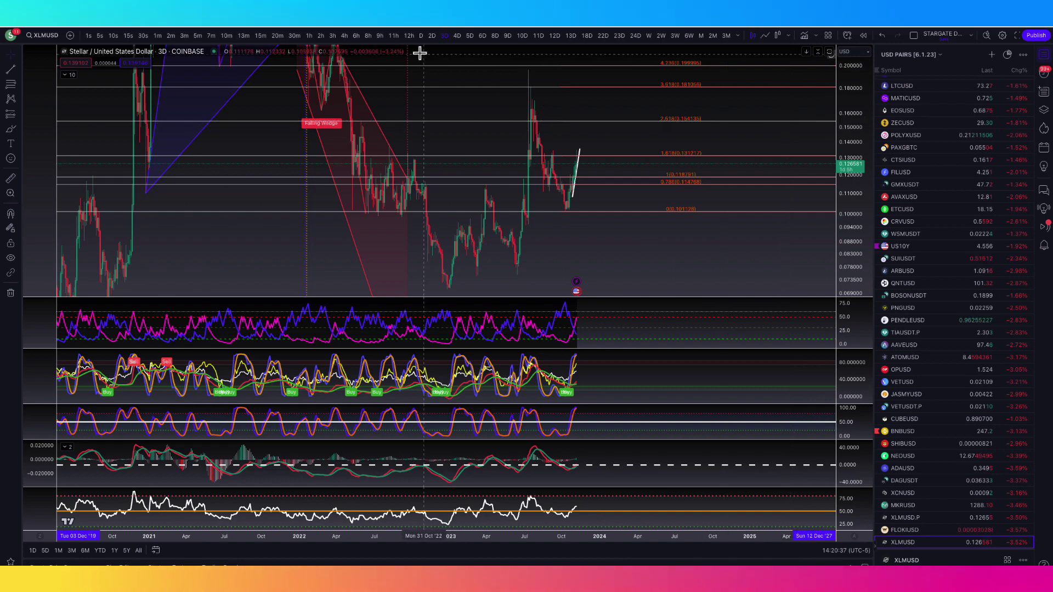
On the XLM 2-day chart, expand the indicator list and open the Signals bot settings
{"action": "left_click", "coordinate": [432, 36]}
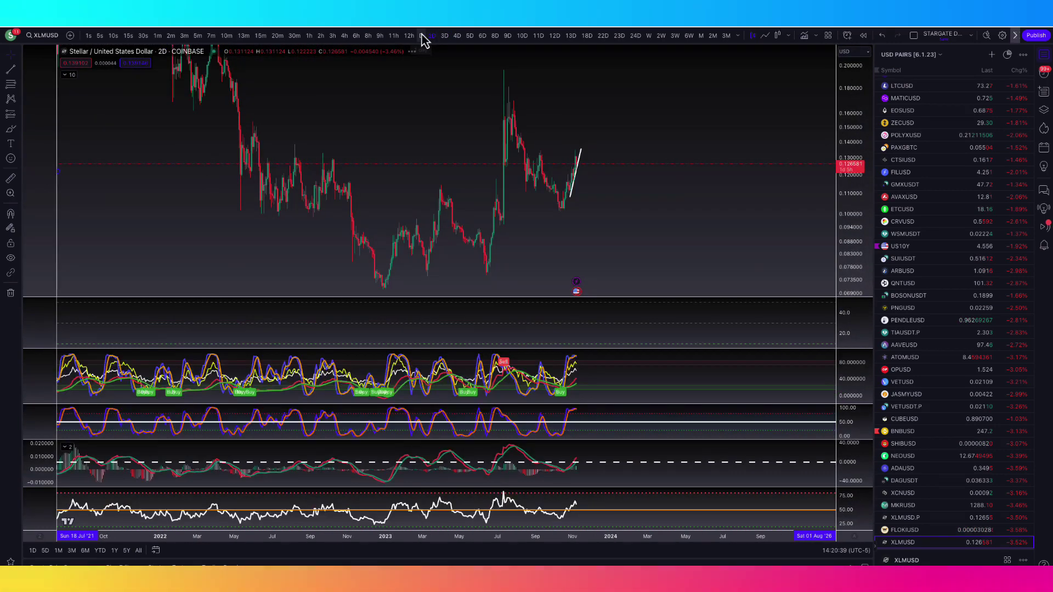
{"action": "scroll", "coordinate": [741, 190], "scroll_direction": "down", "scroll_amount": 3}
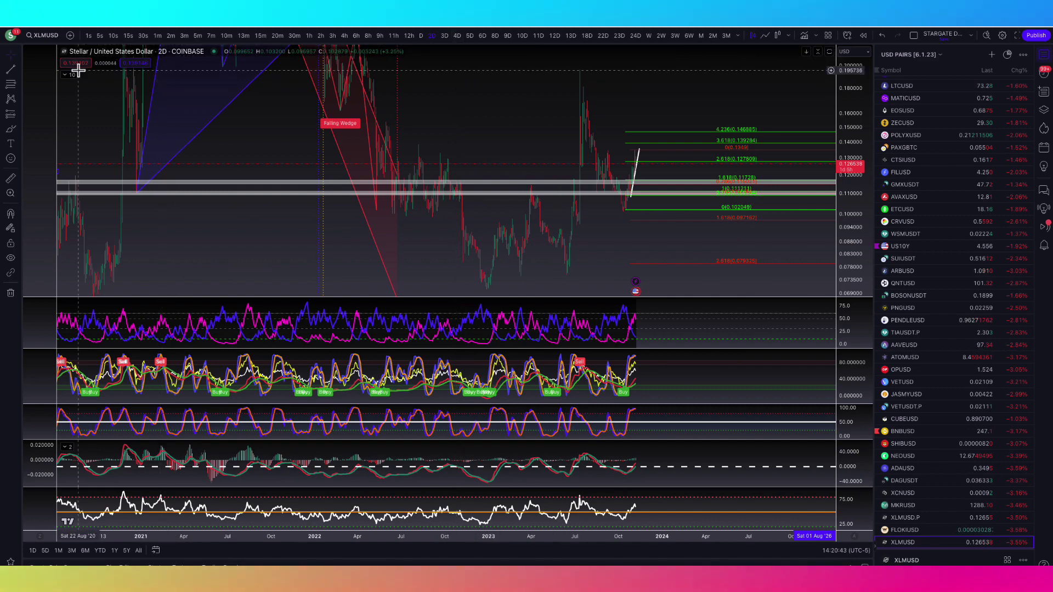
{"action": "left_click", "coordinate": [69, 75]}
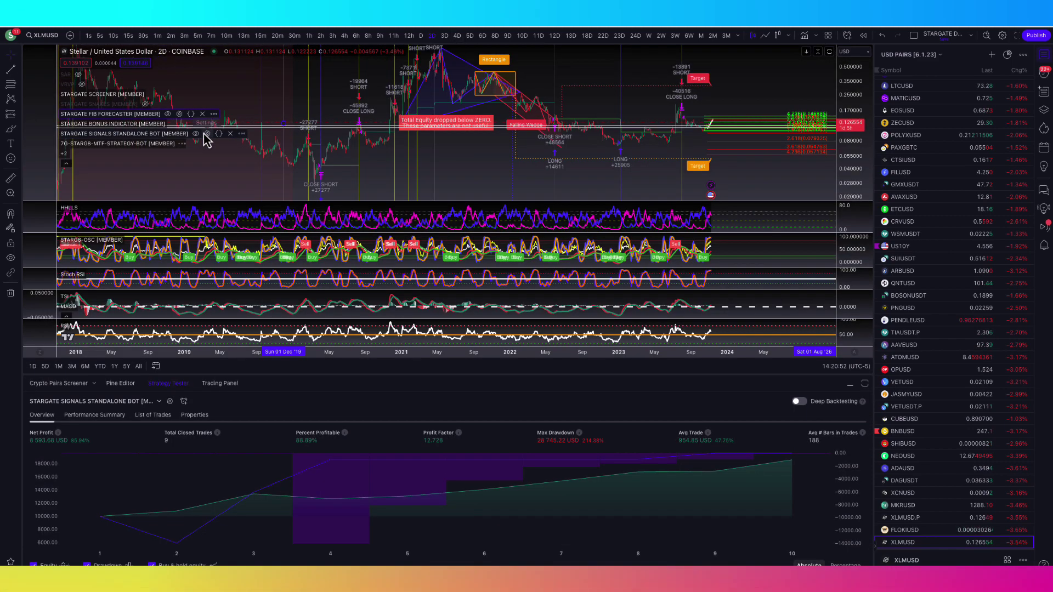
{"action": "left_click", "coordinate": [207, 134]}
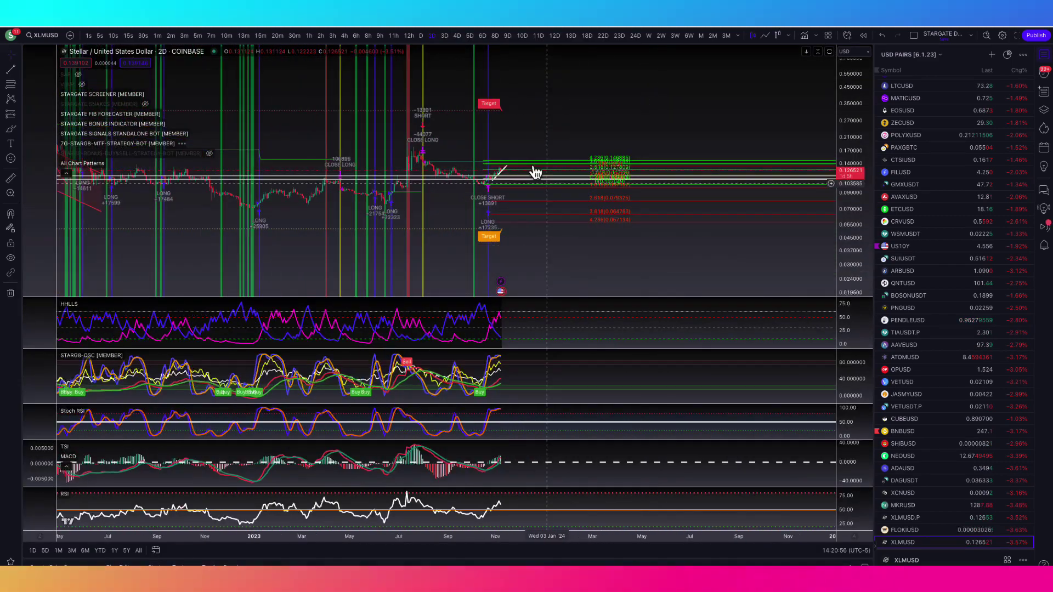
Step XLM down from daily to 12-hour to 6-hour candles
{"action": "left_click", "coordinate": [422, 36]}
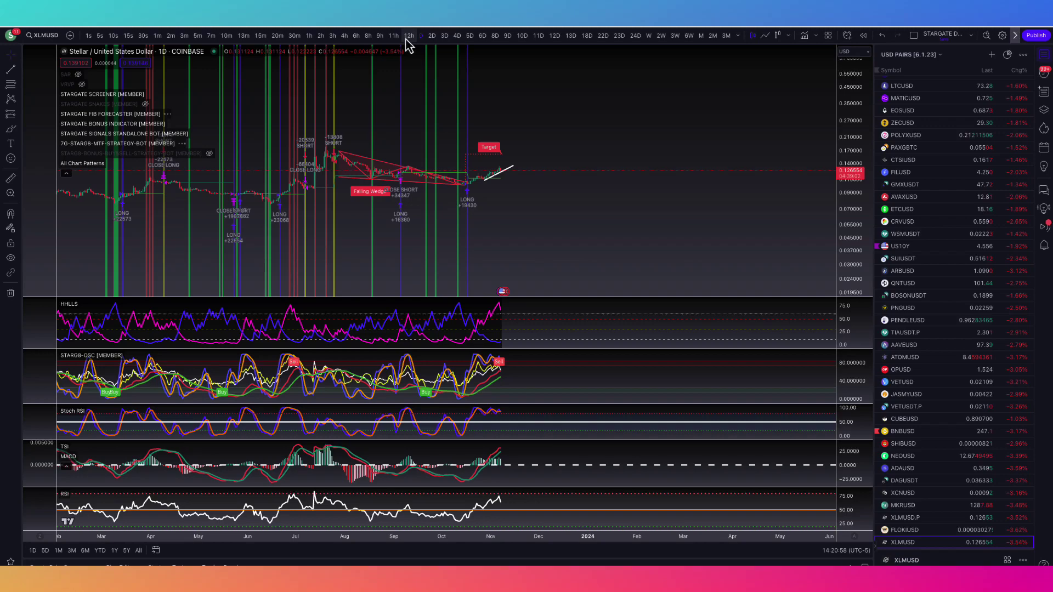
{"action": "left_click", "coordinate": [407, 37]}
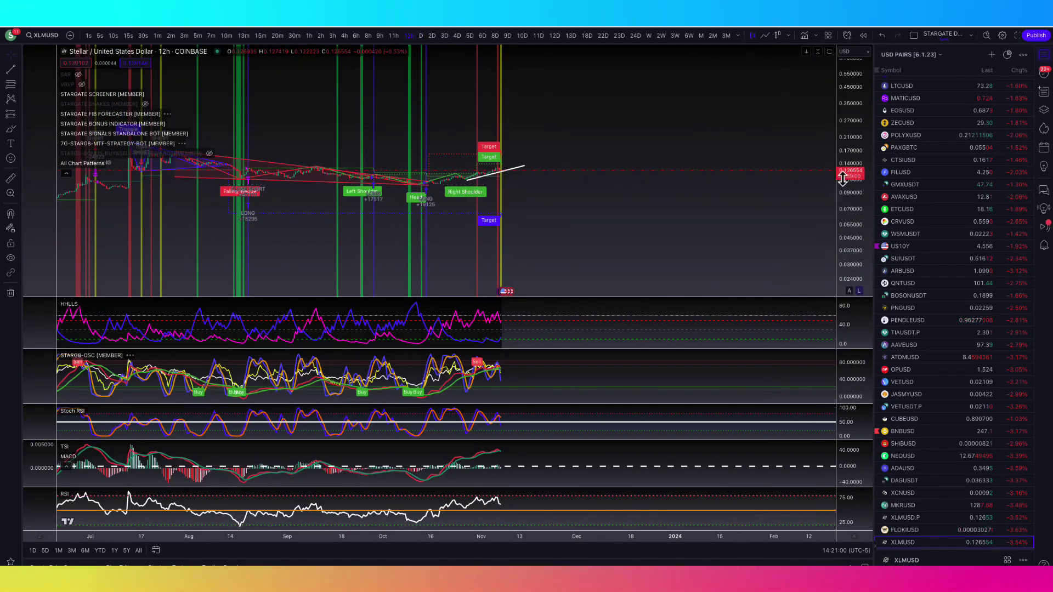
{"action": "scroll", "coordinate": [494, 207], "scroll_direction": "up", "scroll_amount": 2}
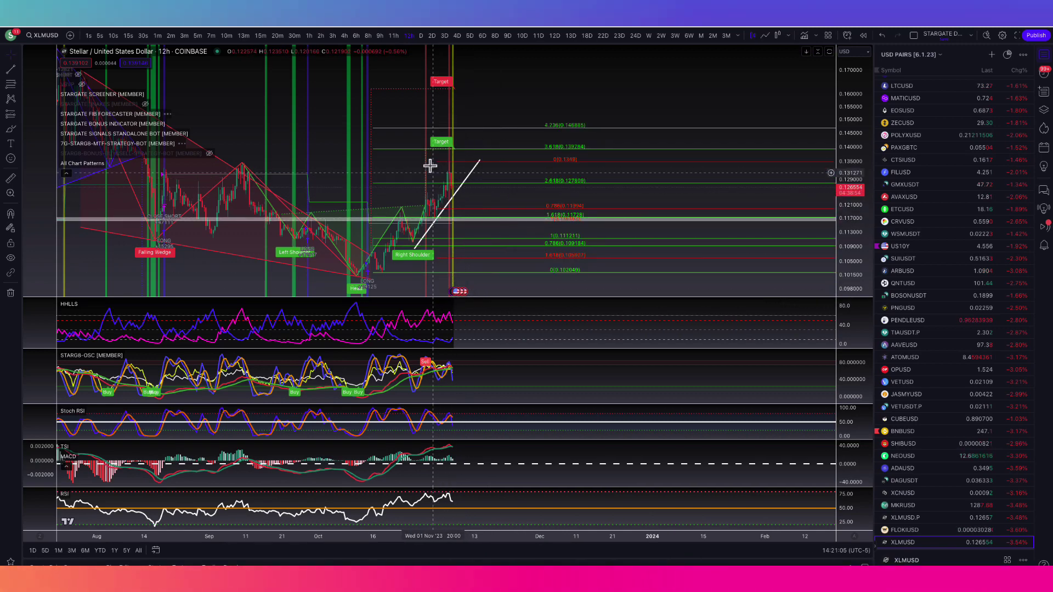
{"action": "left_click", "coordinate": [356, 36]}
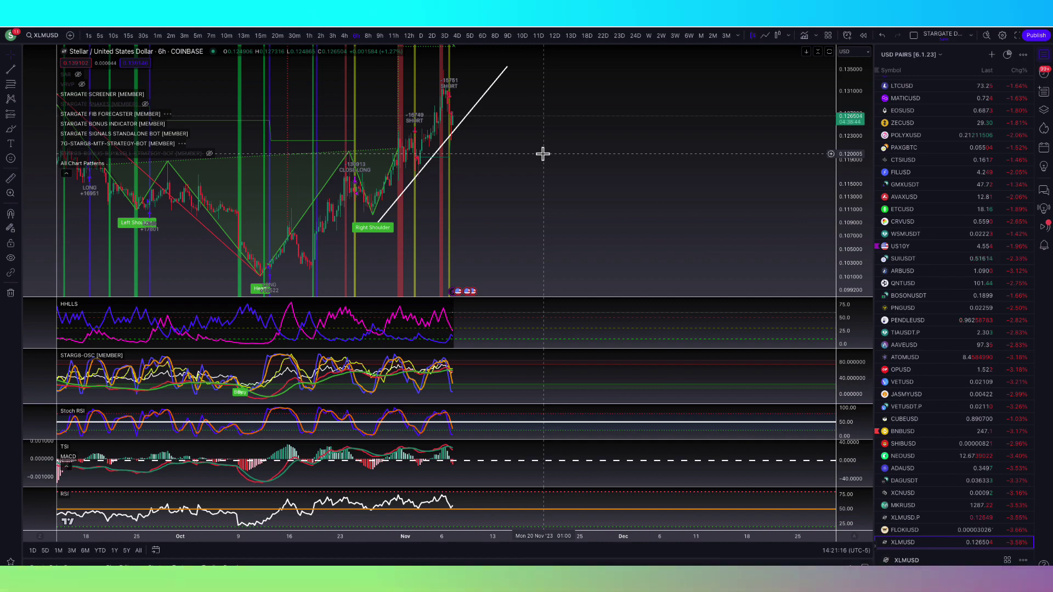
Remove the yellow drawings from the Bitcoin daily chart
{"action": "key", "text": "ctrl+Tab"}
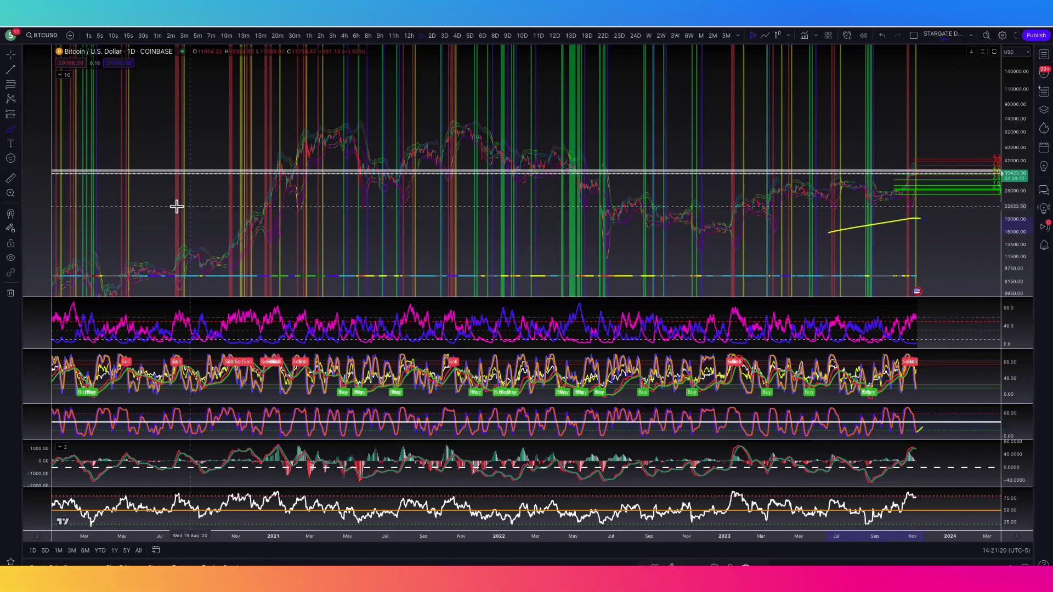
{"action": "left_click", "coordinate": [11, 293]}
{"action": "left_click", "coordinate": [51, 293]}
{"action": "left_click", "coordinate": [307, 19]}
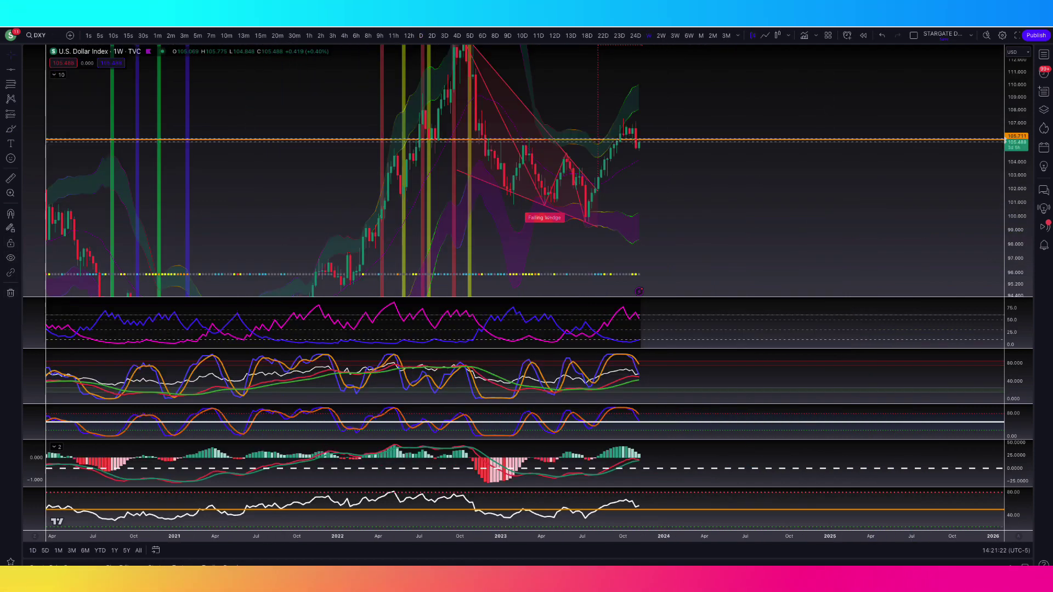
Cycle through the NAS100, Bitcoin daily and XRP 3-day charts back to XLM 6-hour
{"action": "key", "text": "ctrl+Tab"}
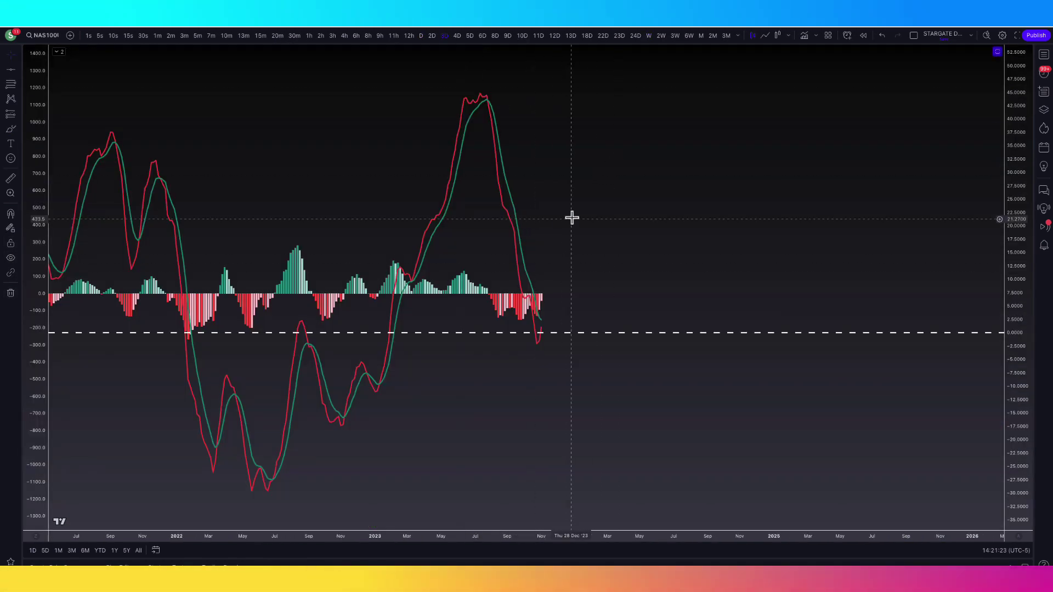
{"action": "key", "text": "ctrl+Tab"}
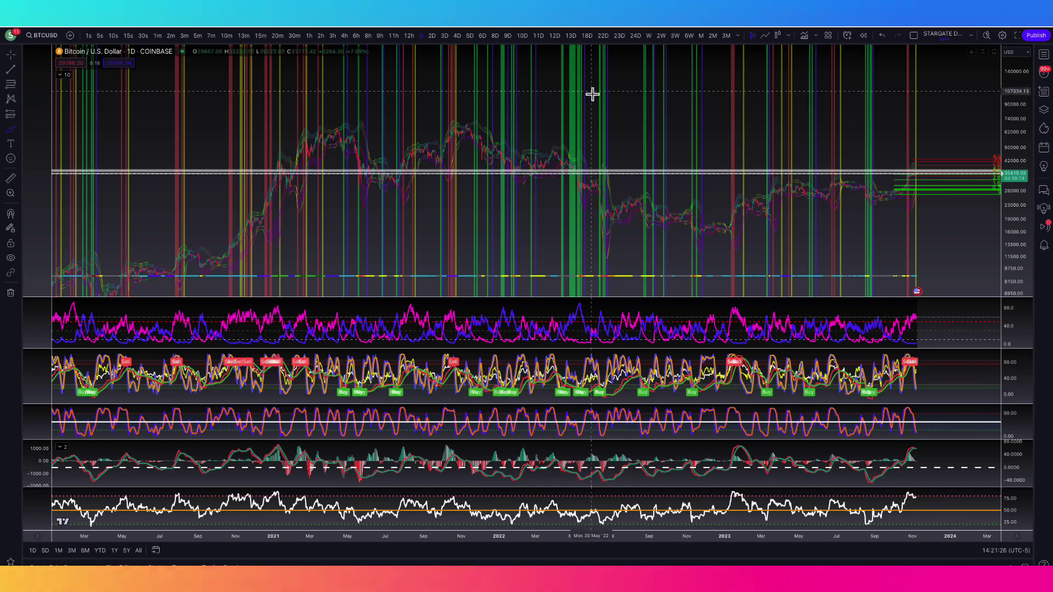
{"action": "scroll", "coordinate": [789, 109], "scroll_direction": "up", "scroll_amount": 3}
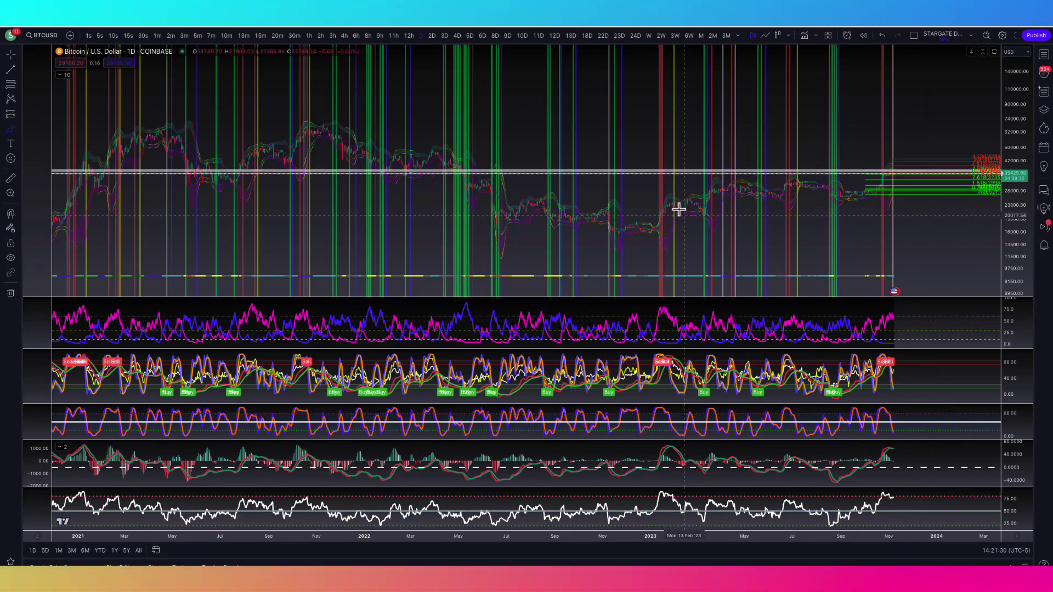
{"action": "key", "text": "ctrl+Tab"}
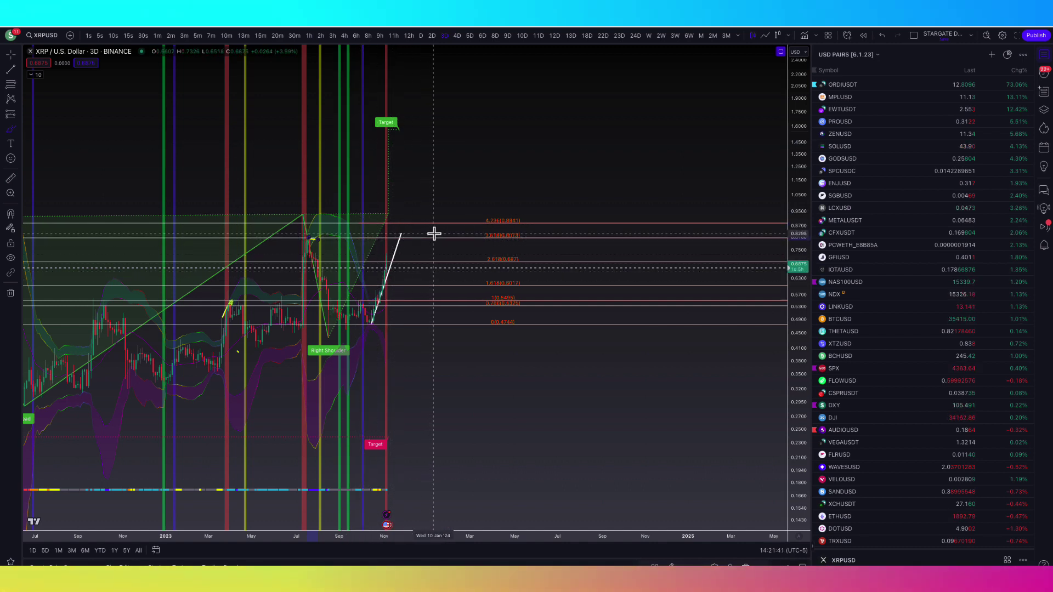
{"action": "key", "text": "ctrl+Tab"}
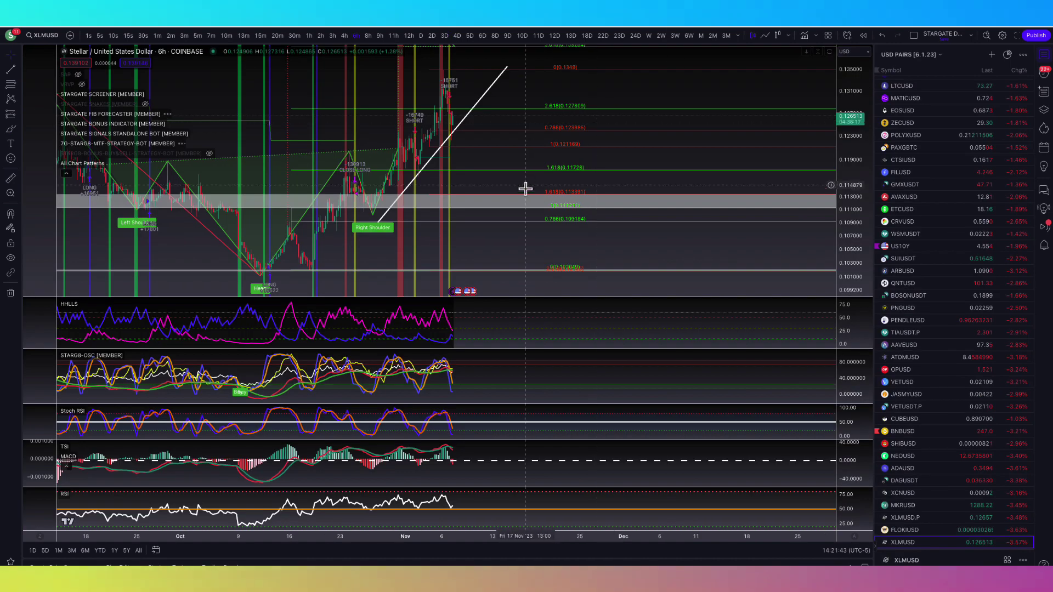